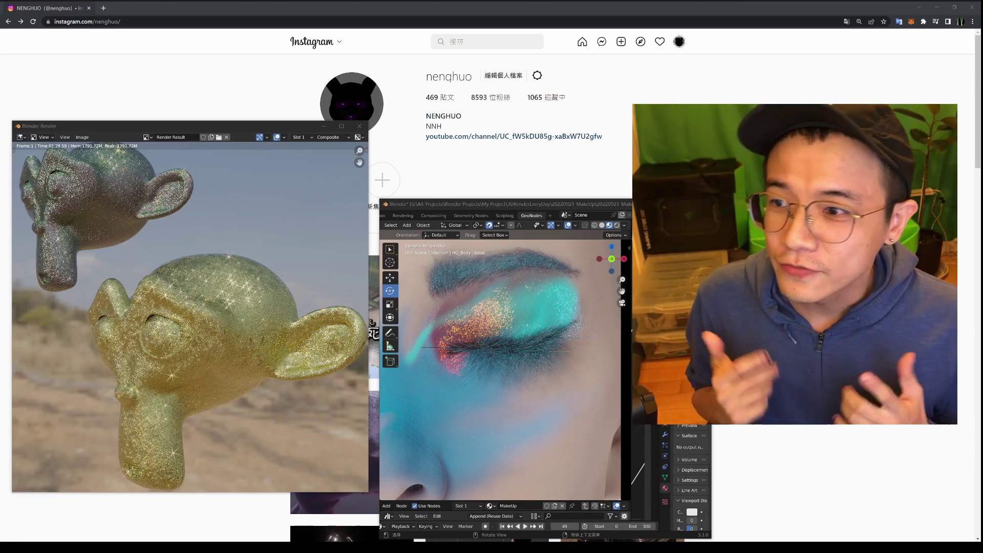
Step: Examine the glitter sparkles on the rendered monkey heads and the glitter eyeshadow on the makeup face up close
middle_drag(178, 289, 284, 421)
scroll(200, 326, up, 5)
scroll(200, 326, down, 4)
scroll(285, 421, up, 2)
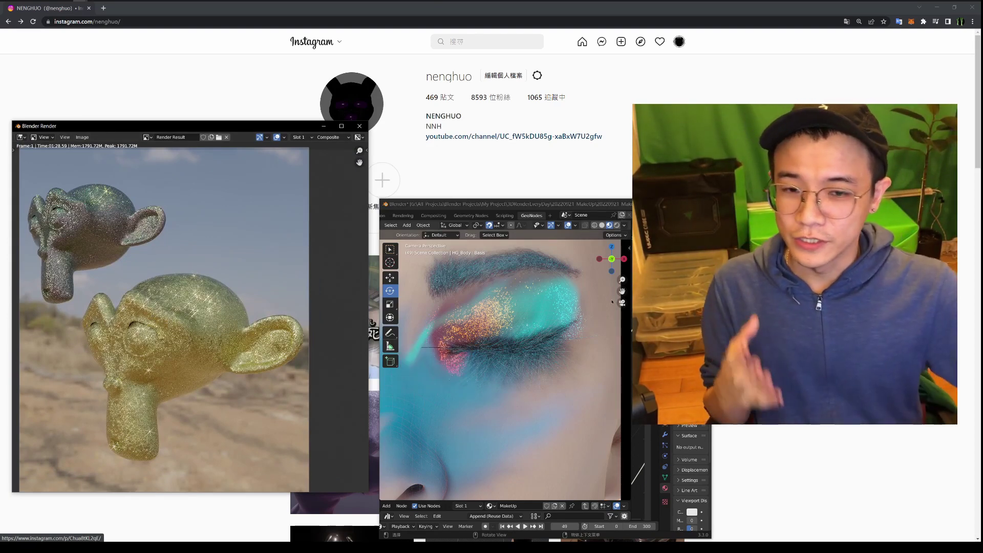
scroll(251, 362, up, 5)
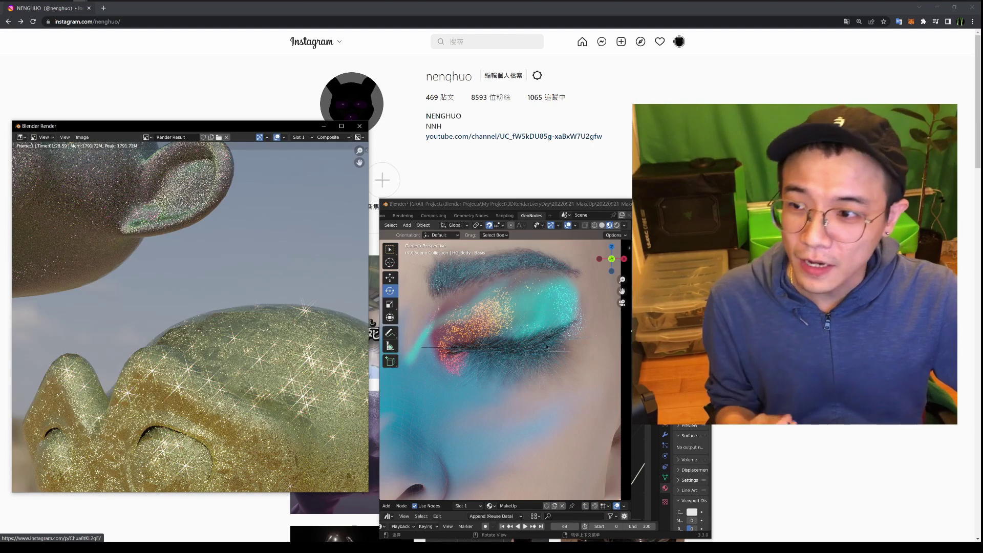
scroll(533, 365, down, 2)
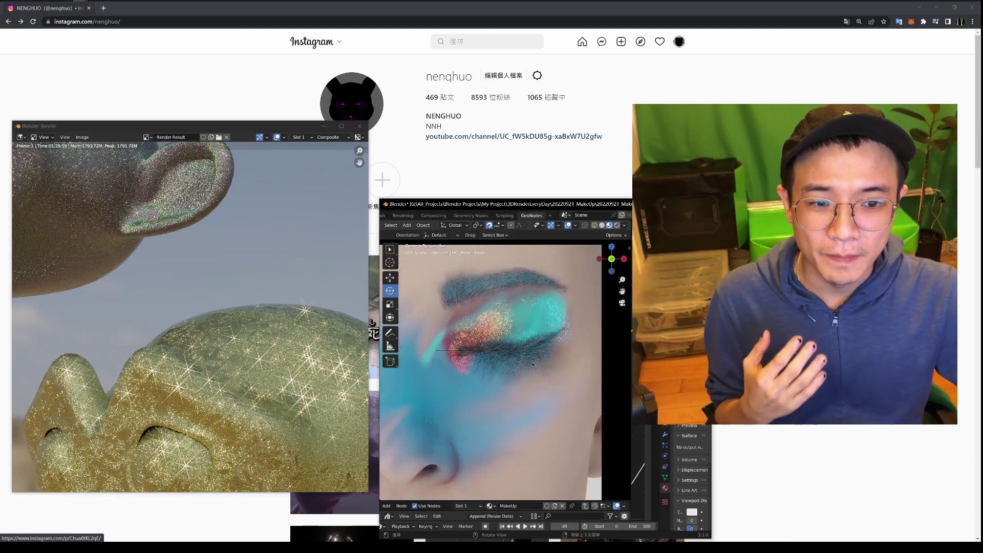
scroll(534, 371, down, 2)
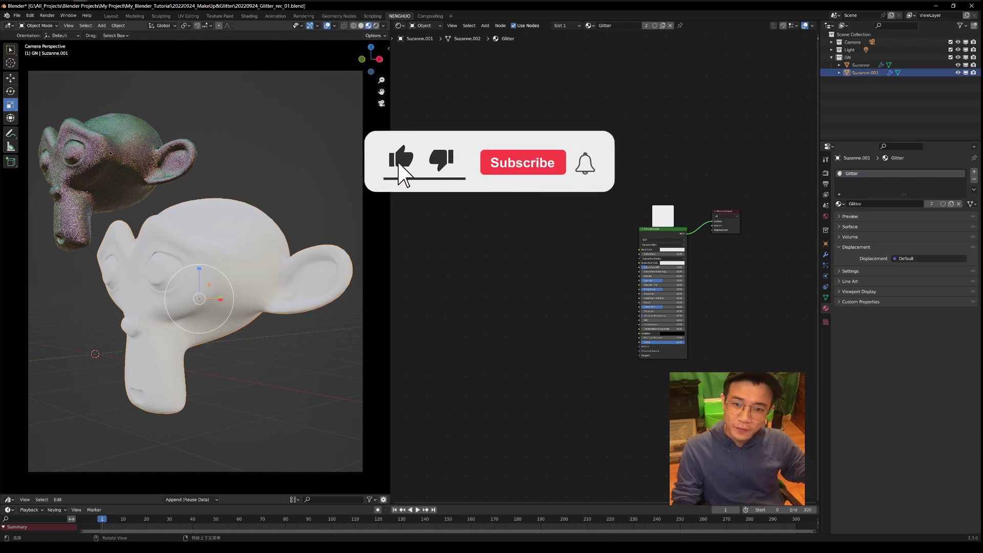
Step: Add a Voronoi Texture node to the Glitter material and link its Color output to the Principled BSDF's Normal input
middle_drag(200, 249, 305, 211)
key(KP_0)
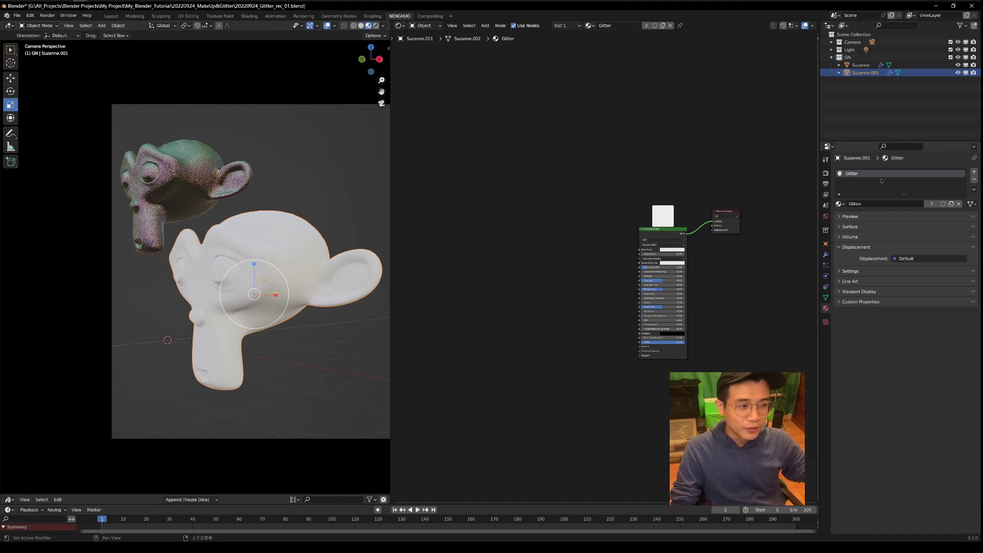
middle_drag(573, 198, 542, 160)
scroll(542, 160, up, 5)
scroll(542, 160, down, 4)
key(shift+a)
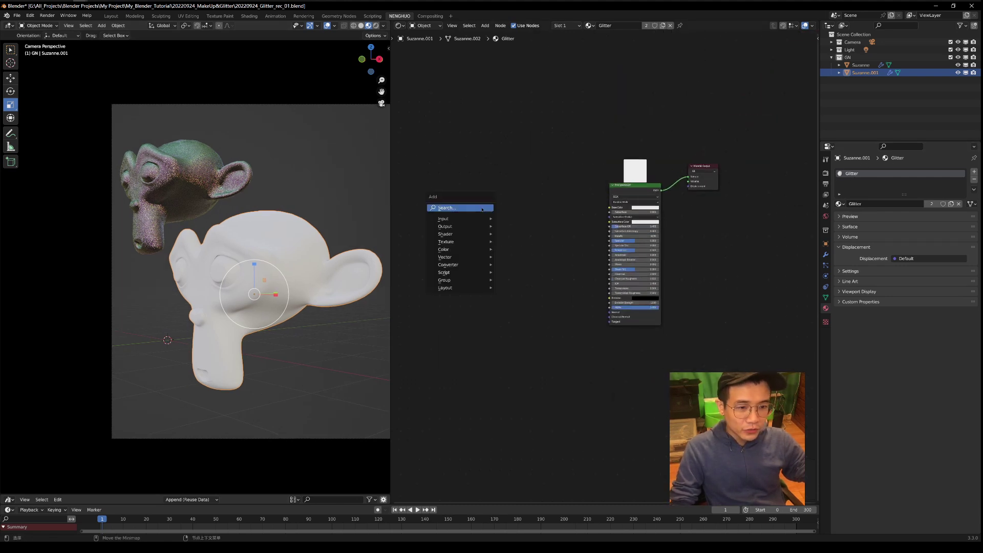
text(vo)
key(Return)
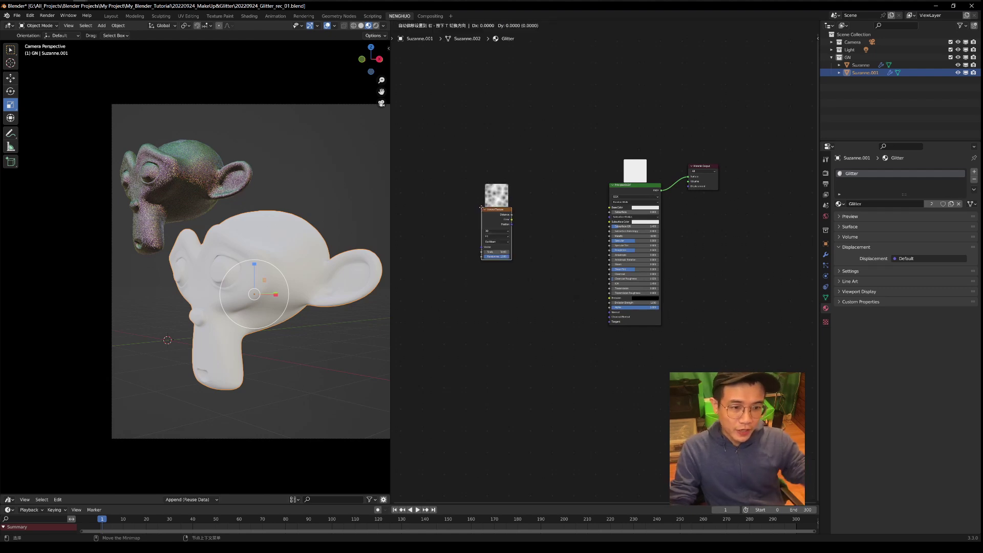
click(487, 248)
scroll(486, 248, up, 5)
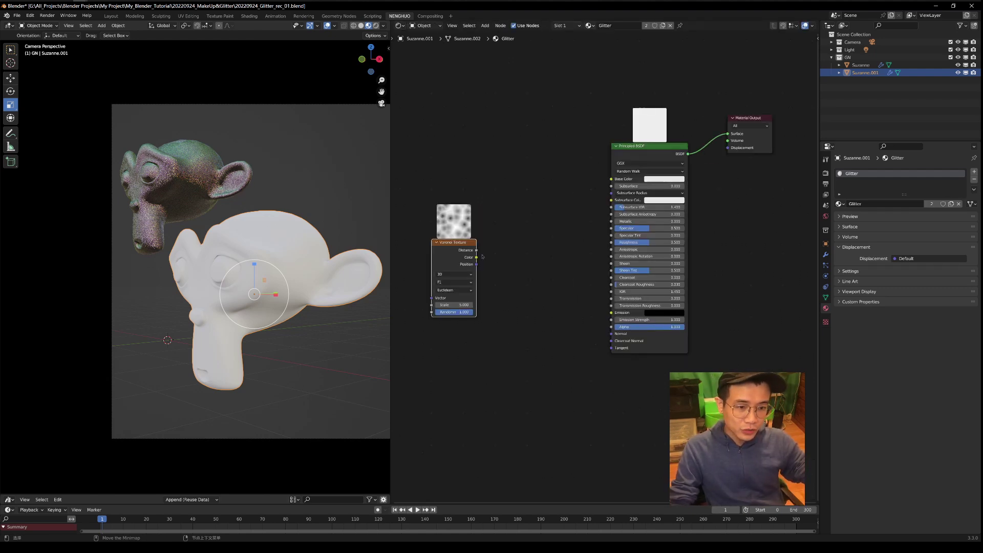
drag(476, 257, 611, 334)
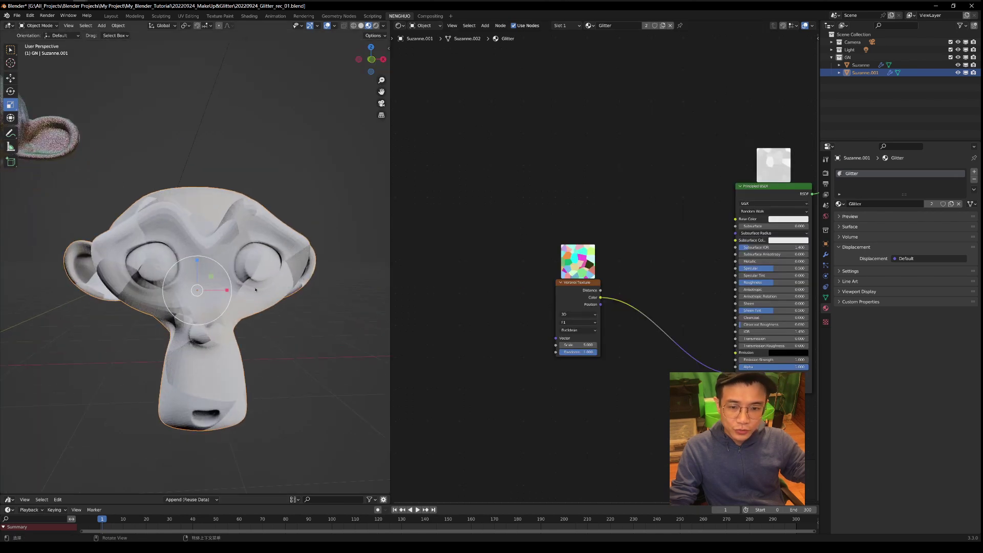
Step: Greatly increase the Voronoi Texture's scale and check the finer cell pattern on the monkey through the camera
middle_drag(287, 277, 215, 279)
drag(570, 343, 702, 344)
middle_drag(310, 272, 217, 147)
key(KP_0)
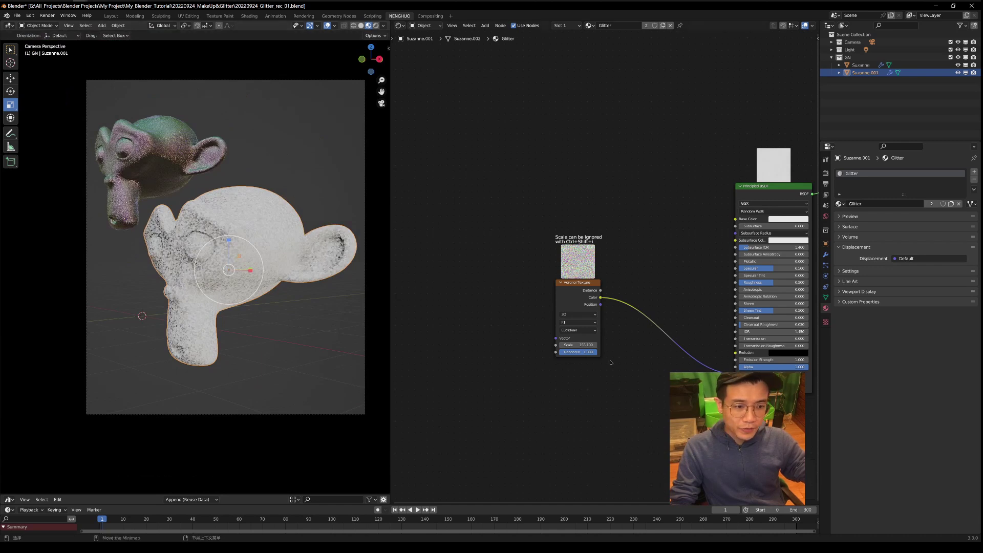
Step: Add Texture Coordinate and Mapping nodes to drive the Voronoi Texture's Vector input
middle_drag(533, 244, 630, 284)
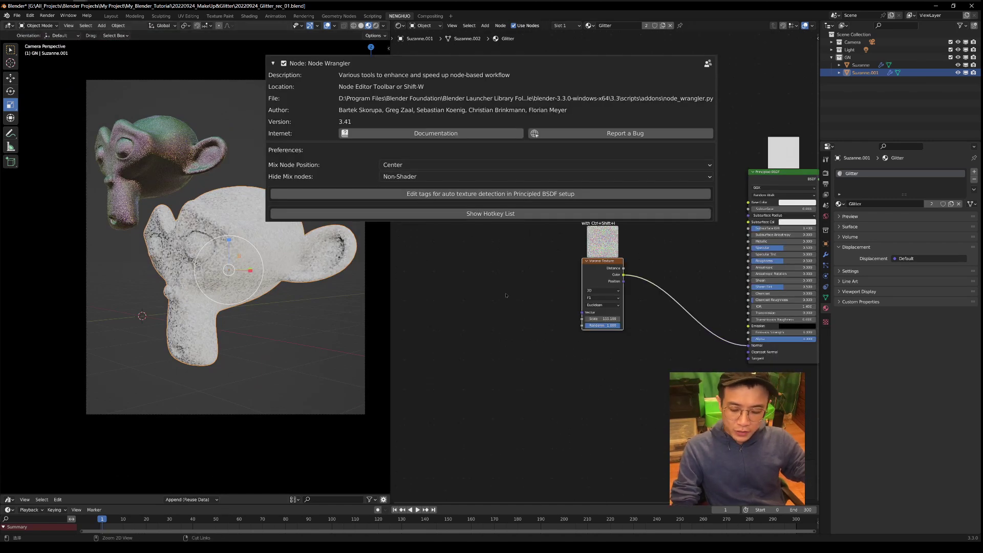
key(ctrl+t)
drag(464, 222, 544, 291)
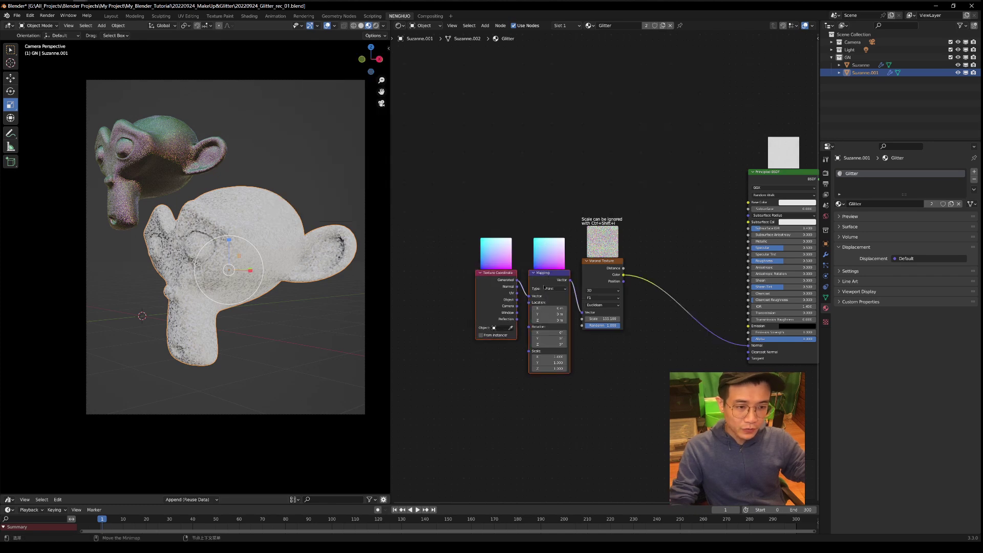
Step: Deselect the monkey and feed the Mapping node's Vector input from the Texture Coordinate's UV output
middle_drag(289, 251, 153, 307)
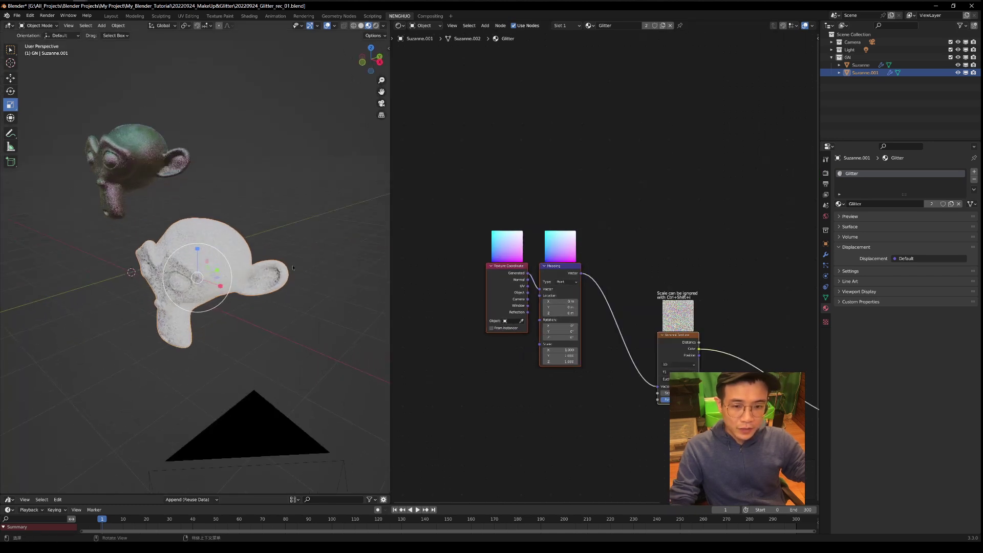
scroll(291, 269, up, 4)
key(alt+a)
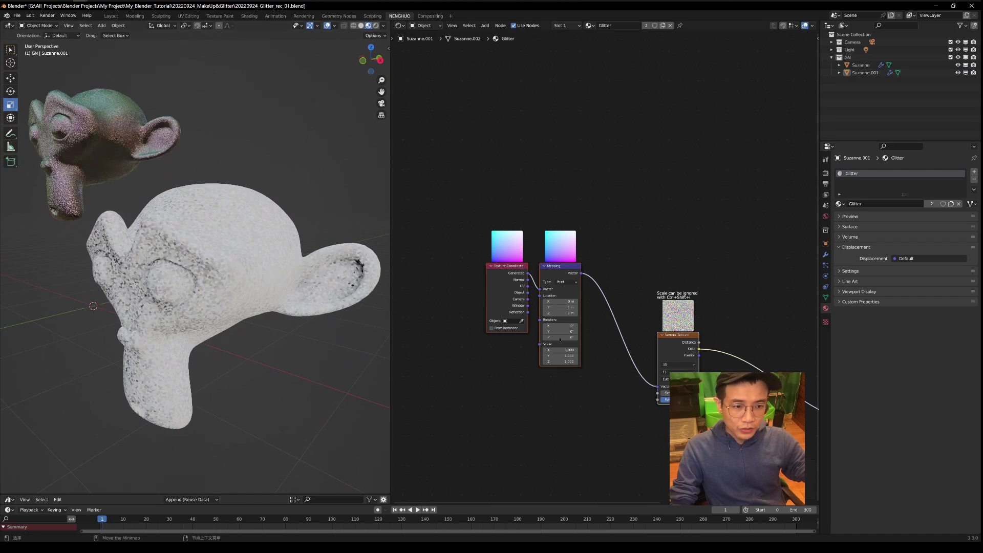
drag(512, 281, 539, 289)
middle_drag(191, 252, 258, 250)
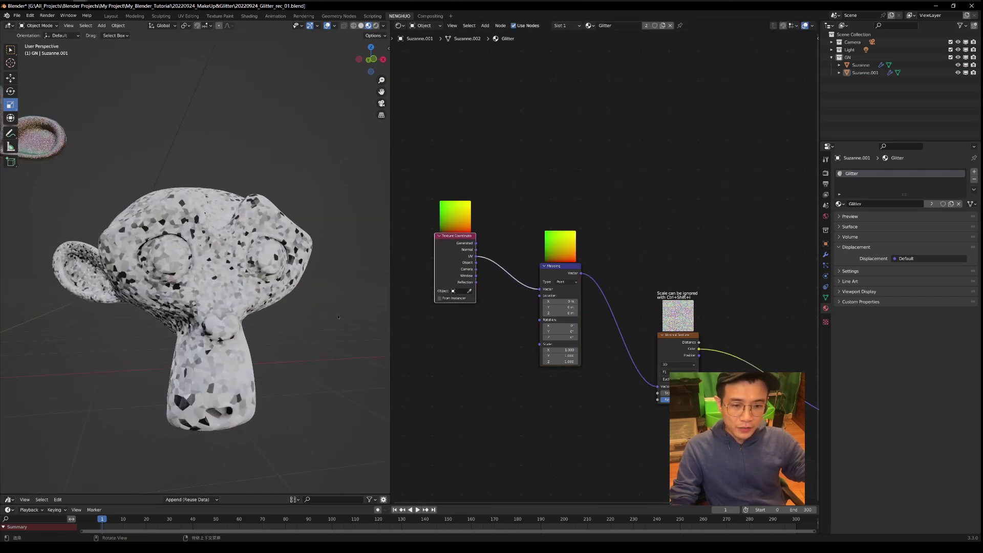
middle_drag(338, 317, 286, 312)
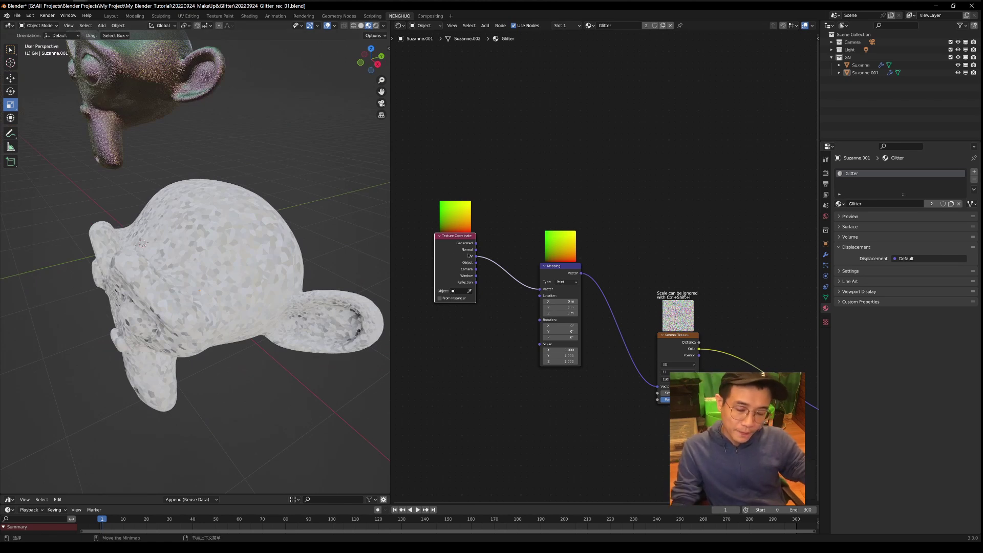
Step: Try the Generated coordinates as the Mapping node's vector for comparison and undo that link change
middle_drag(256, 328, 287, 322)
drag(476, 244, 539, 288)
middle_drag(220, 230, 205, 212)
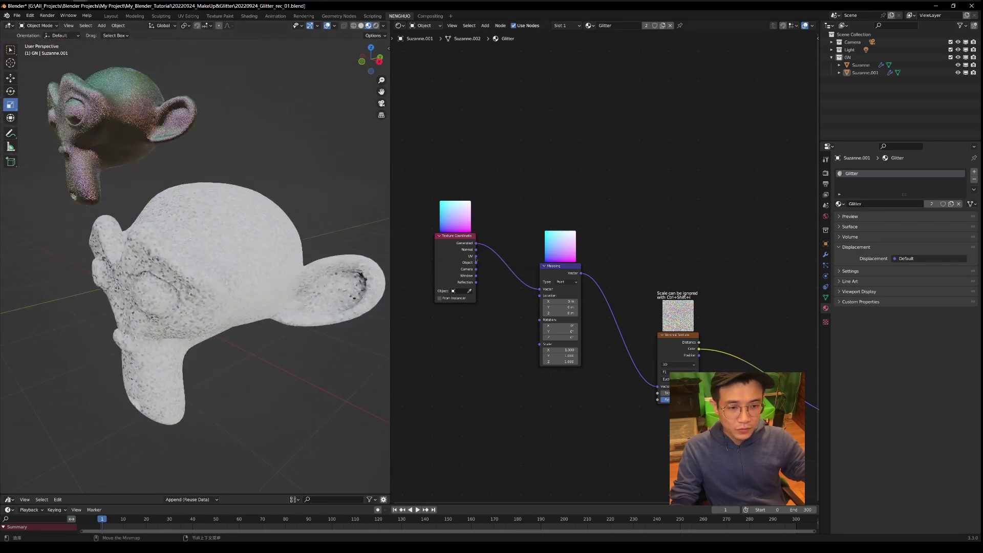
key(ctrl+z)
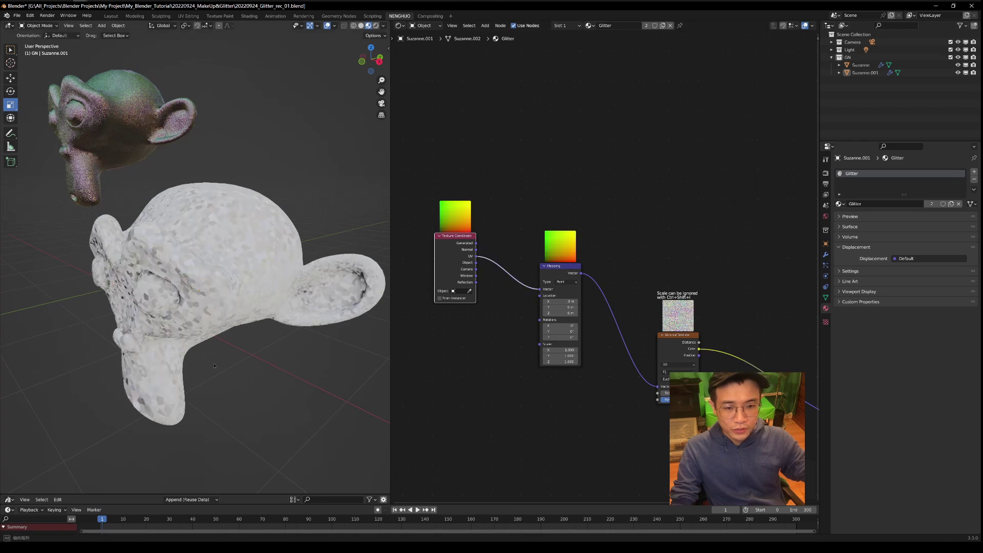
Step: Set the Voronoi Texture's scale to 263.2 and shift the node slightly in the graph
middle_drag(202, 270, 197, 225)
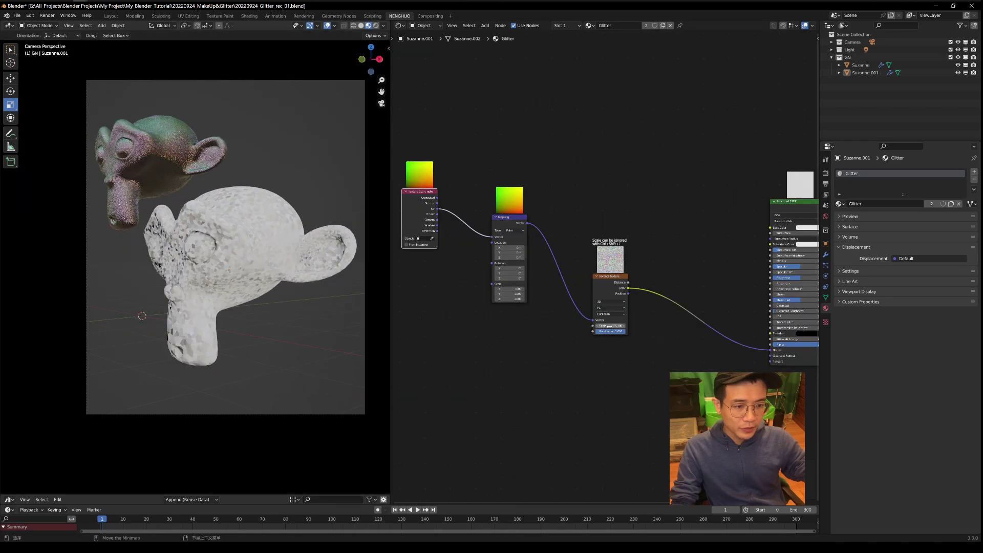
drag(610, 326, 660, 326)
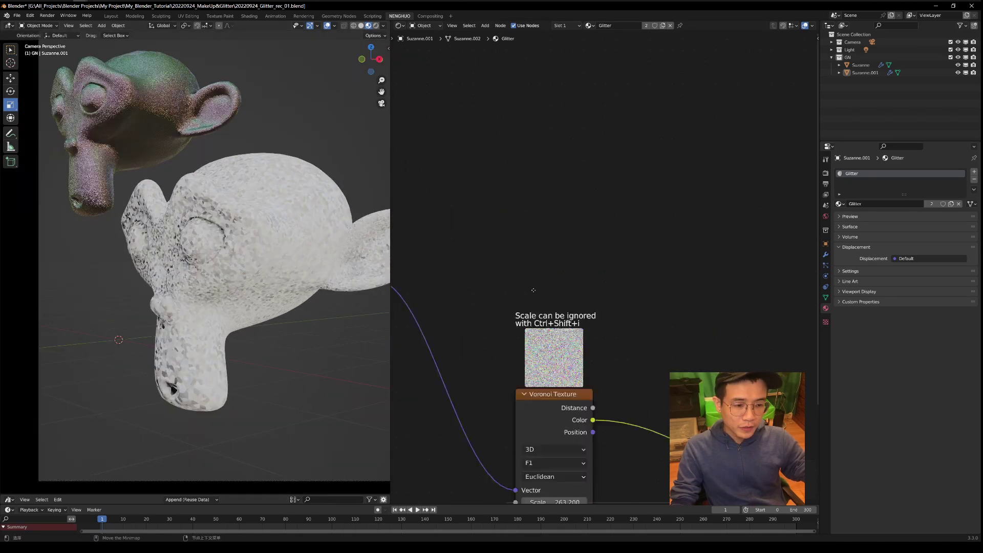
middle_drag(534, 290, 531, 97)
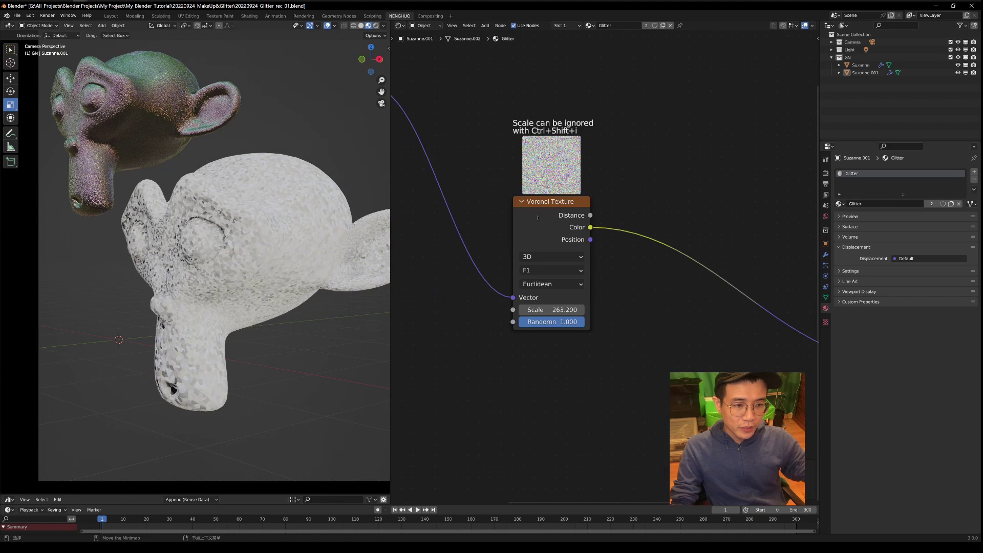
drag(555, 203, 576, 236)
scroll(463, 180, up, 2)
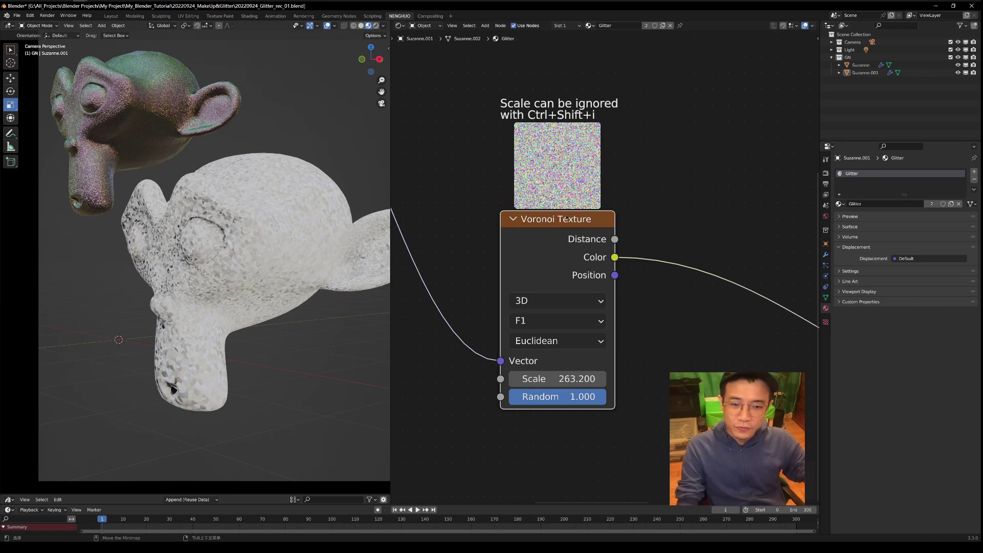
scroll(565, 218, down, 4)
scroll(536, 290, up, 3)
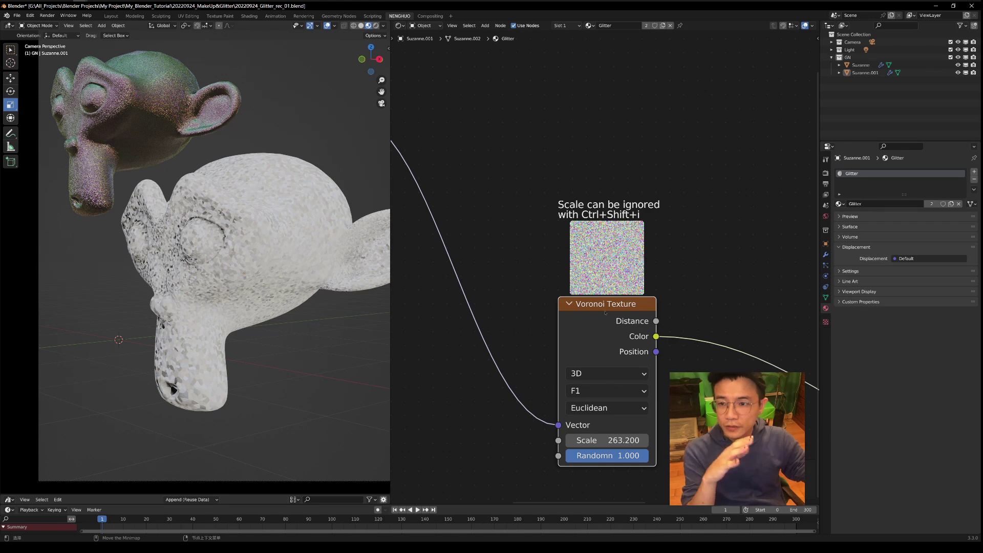
Step: Add a Mix color node above the Voronoi Texture and set its blend mode to Linear Light
scroll(571, 325, down, 4)
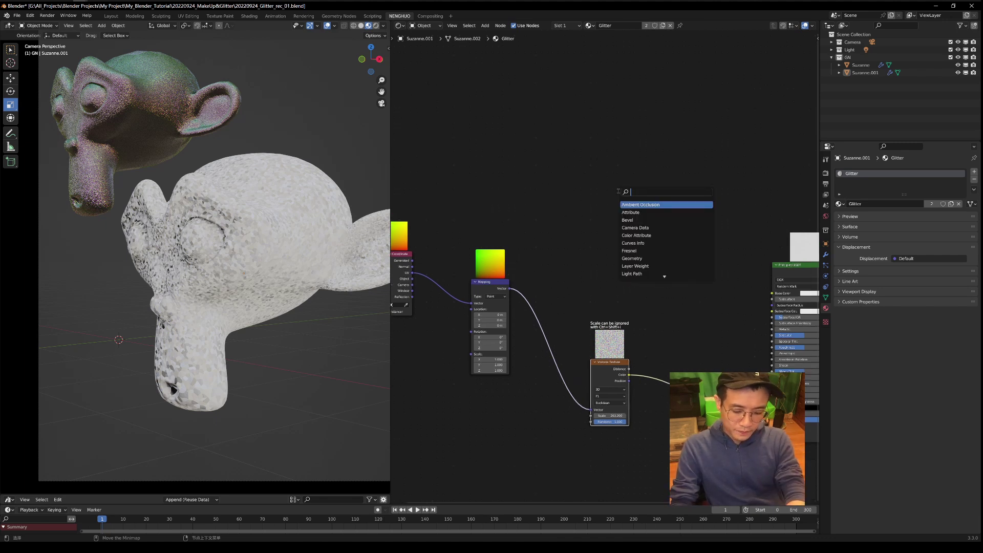
text(mix)
click(633, 205)
click(634, 205)
scroll(646, 224, up, 4)
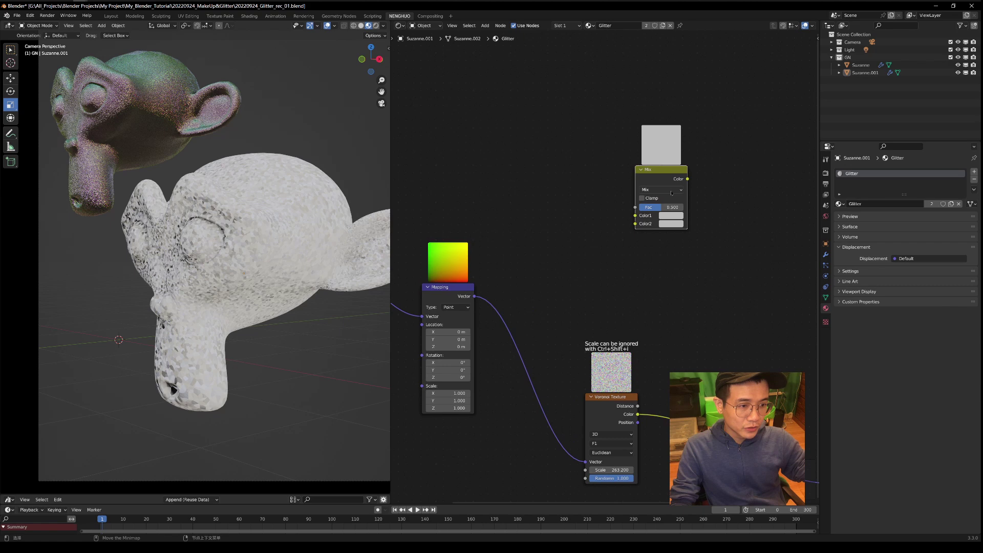
click(647, 190)
click(654, 293)
Step: Link the Texture Coordinate's Normal output to the Linear Light node's Color1 and the Voronoi Color to Color2
scroll(700, 350, down, 2)
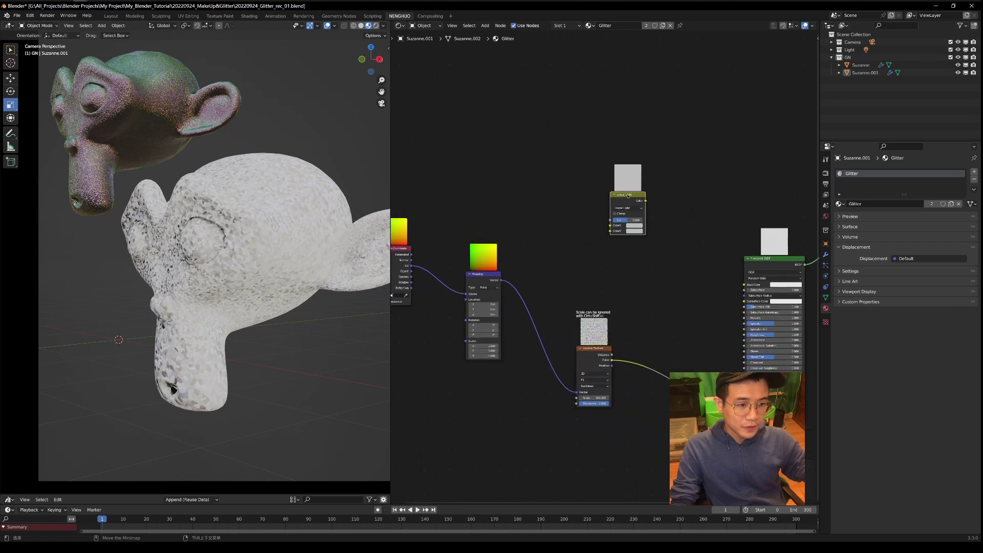
middle_drag(402, 240, 461, 231)
drag(468, 234, 680, 218)
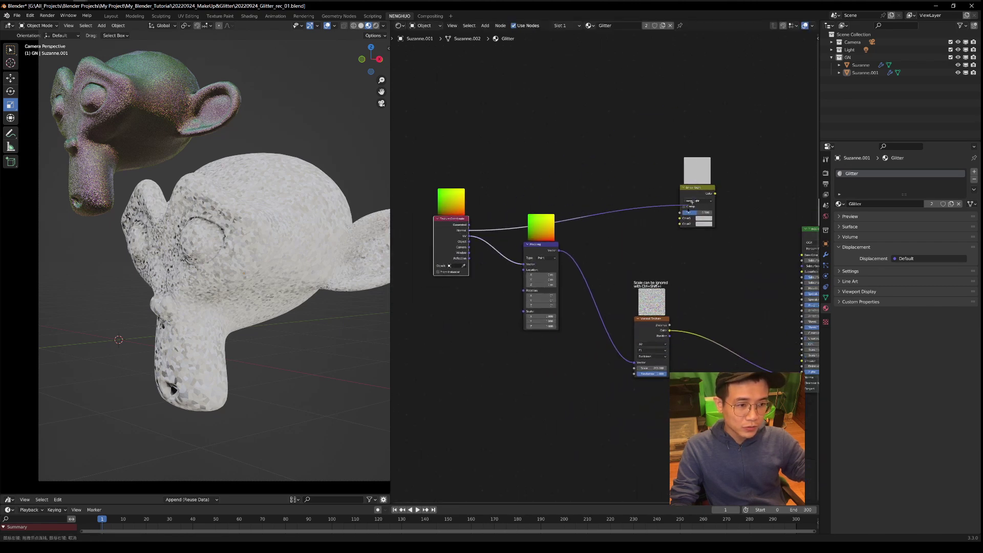
middle_drag(656, 340, 574, 335)
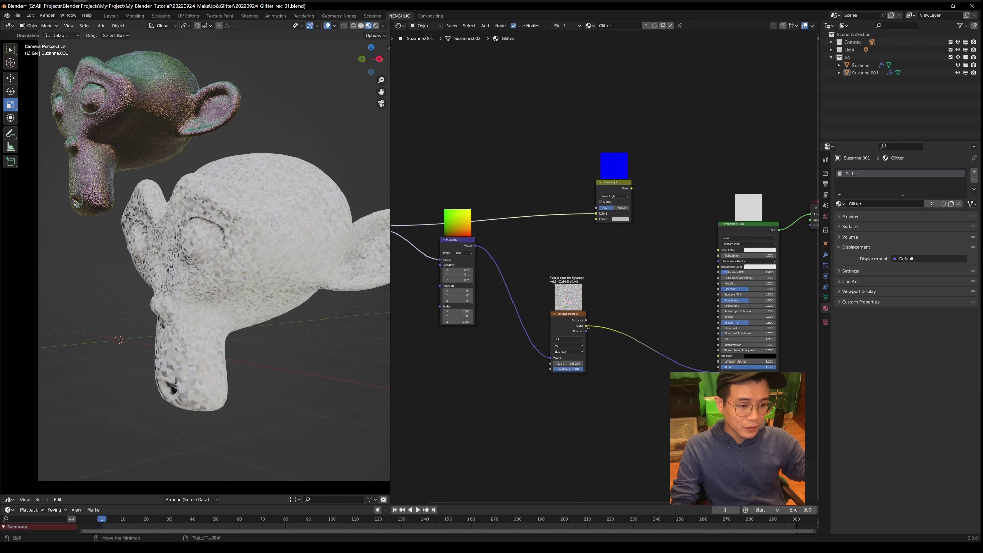
drag(587, 325, 598, 219)
Step: Move the Linear Light node nearer the Principled BSDF and link its Color output to the Normal input
drag(614, 185, 635, 263)
middle_drag(655, 287, 595, 236)
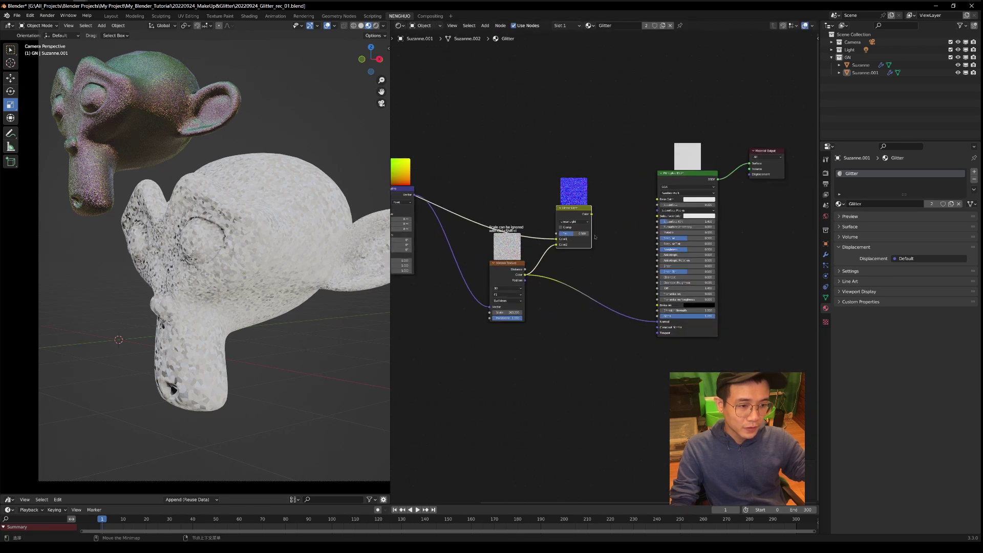
drag(591, 214, 656, 322)
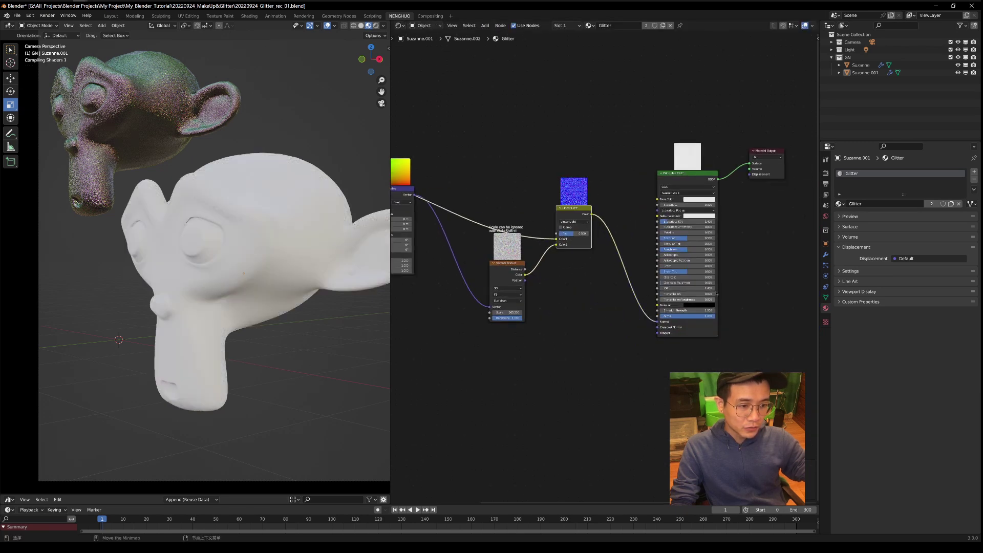
middle_drag(765, 281, 722, 289)
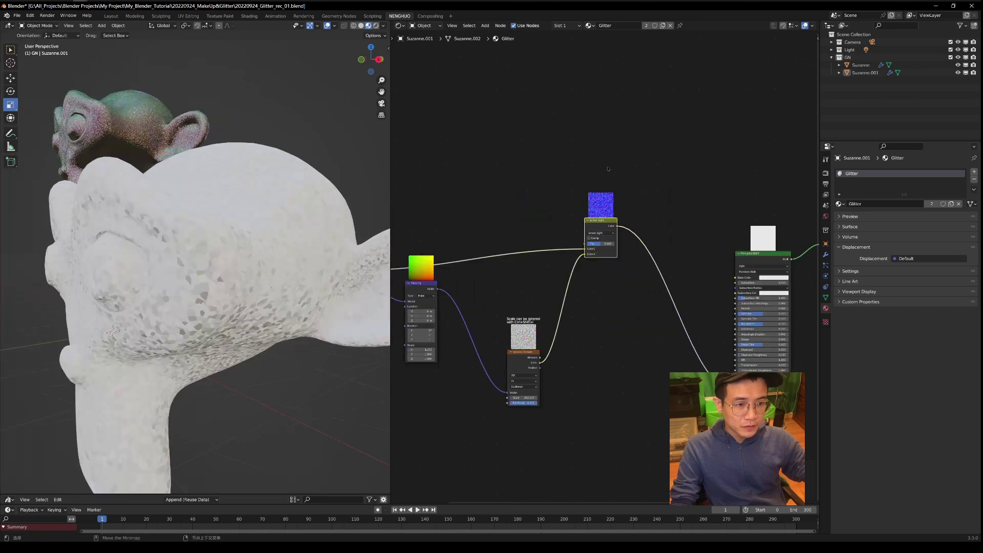
Step: Try Linear Light factors of 0.683 and 0.528, and reset the factor to 0.5
scroll(612, 87, up, 4)
middle_drag(611, 46, 611, 87)
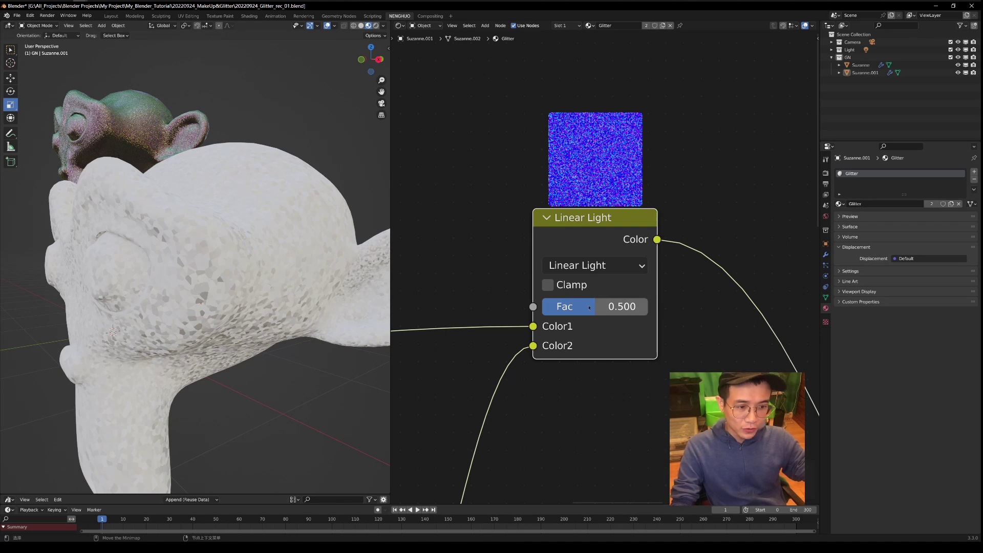
drag(596, 314, 615, 316)
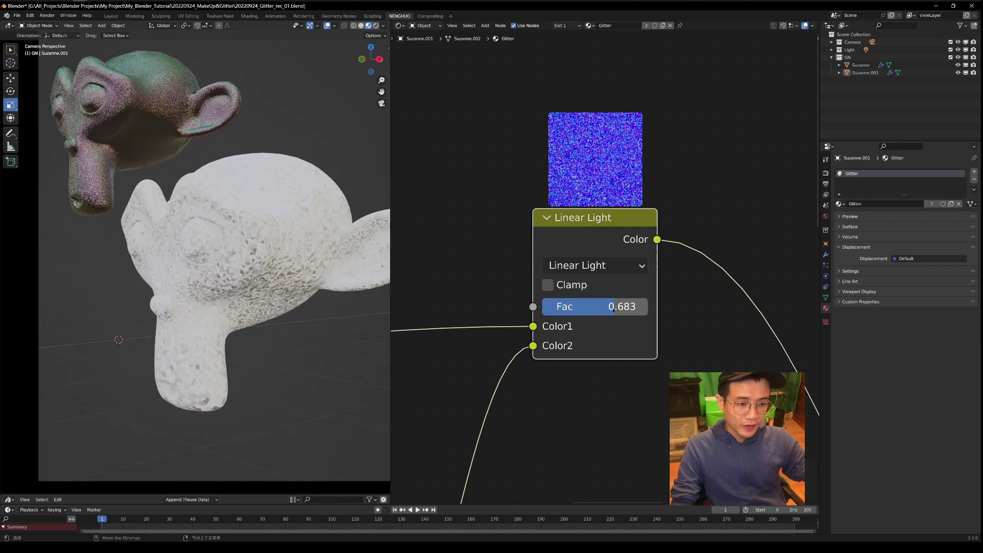
mouse_move(613, 310)
mouse_down()
mouse_move(573, 307)
mouse_move(645, 307)
mouse_move(553, 307)
mouse_move(598, 307)
mouse_up()
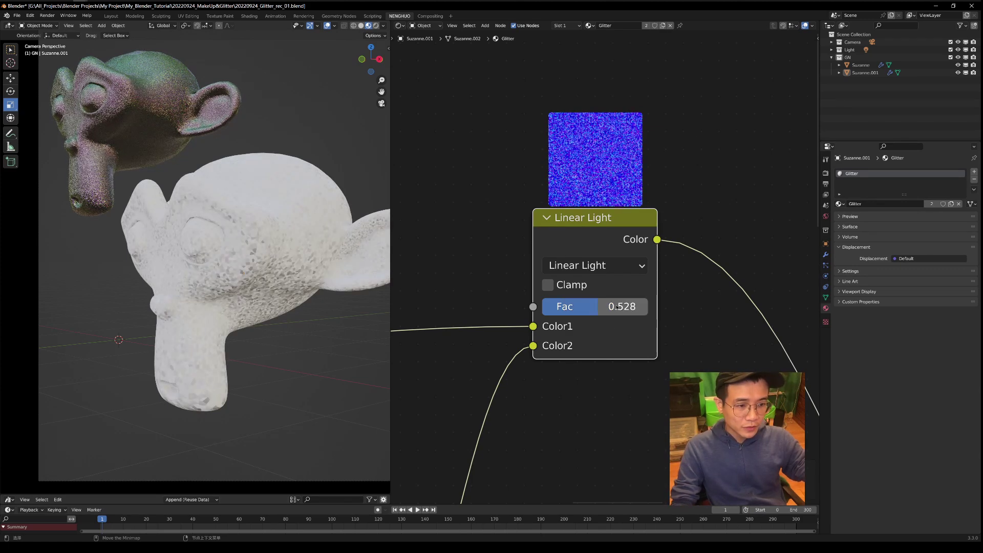
click(608, 307)
text(0.5)
key(Return)
scroll(607, 306, down, 8)
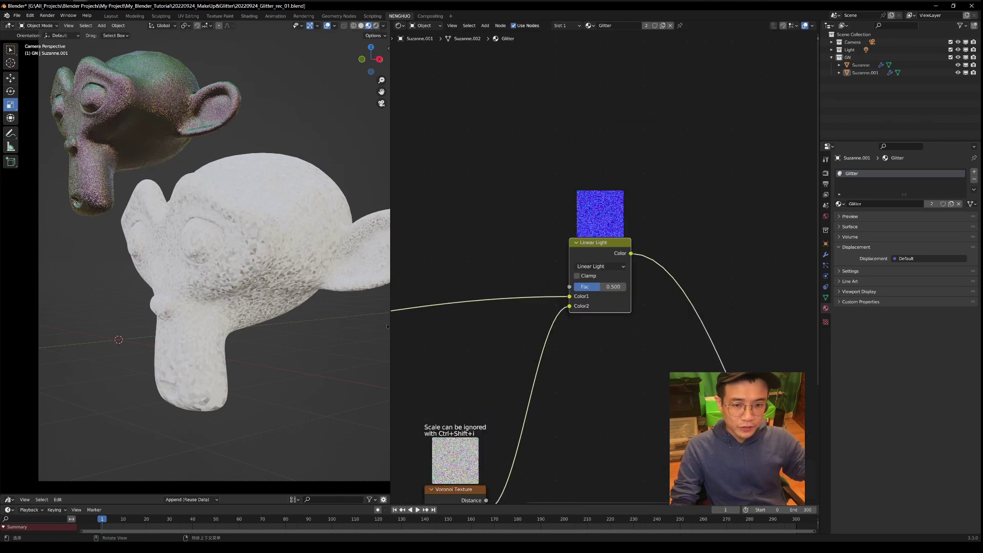
Step: Set the Principled BSDF's Roughness to 0 and raise its Metallic to 0.558
middle_drag(649, 398, 407, 220)
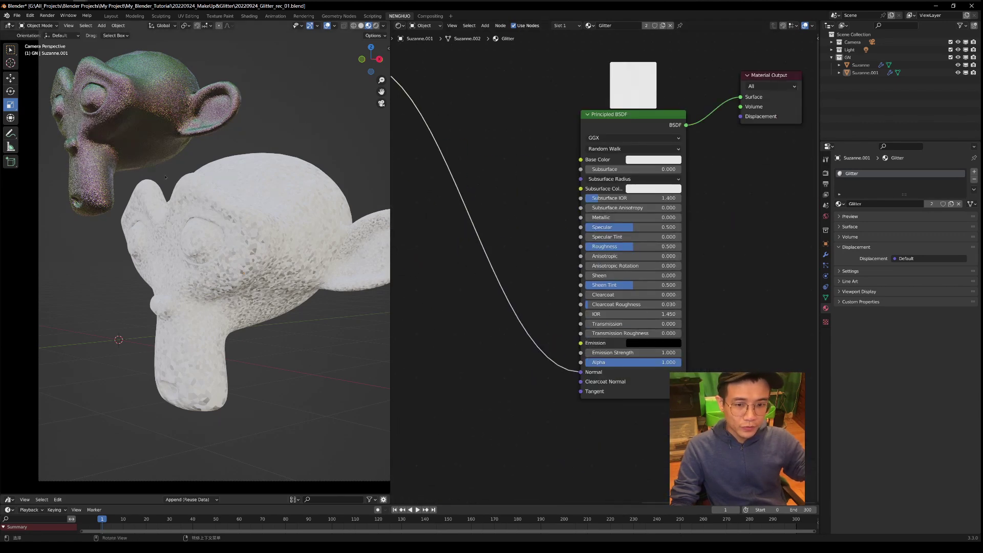
drag(627, 248, 584, 247)
scroll(152, 224, up, 5)
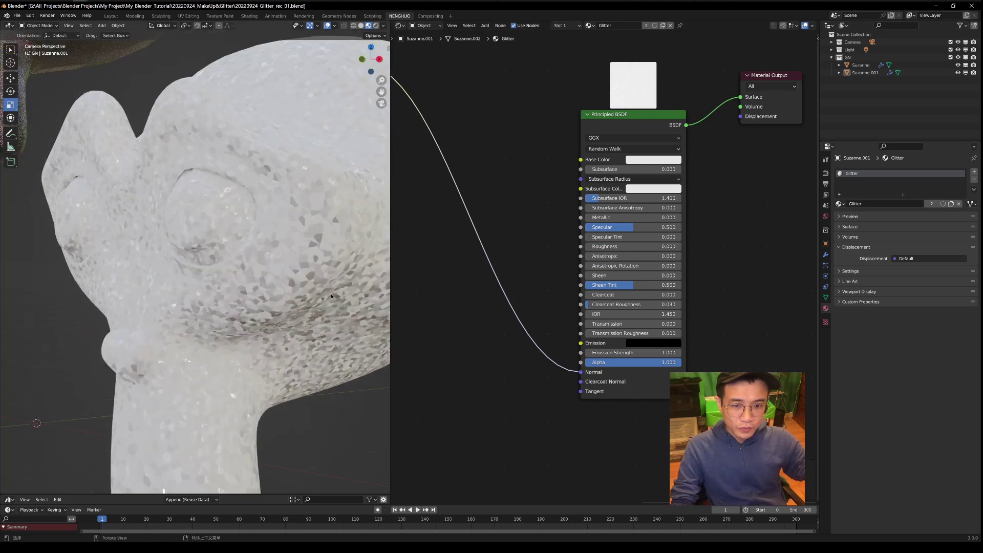
shift+middle_drag(297, 284, 241, 283)
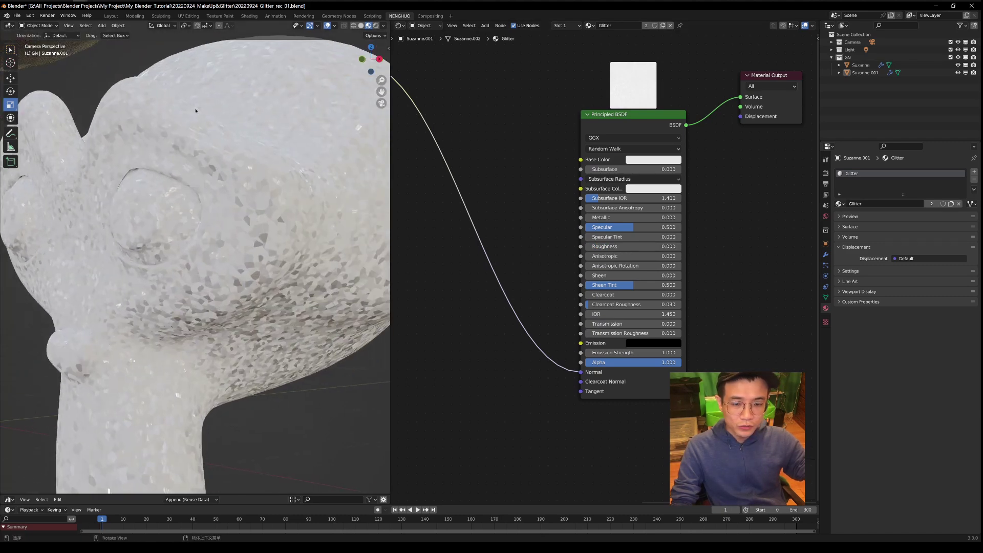
scroll(195, 110, down, 4)
drag(627, 217, 659, 217)
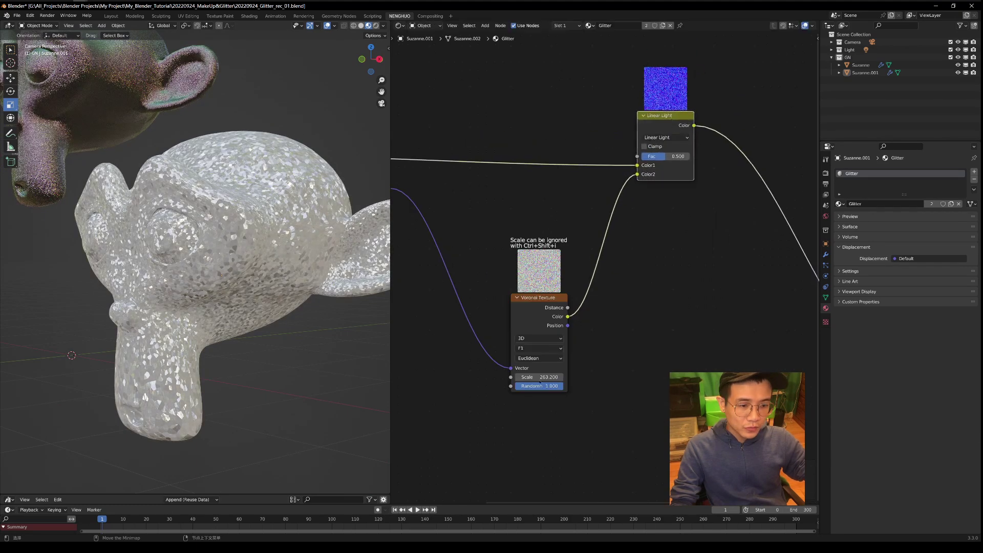
Step: Set the Voronoi Texture's Scale to 3000 and check the fine glitter on the monkey head up close and from another angle
middle_drag(540, 382, 567, 258)
drag(566, 253, 614, 254)
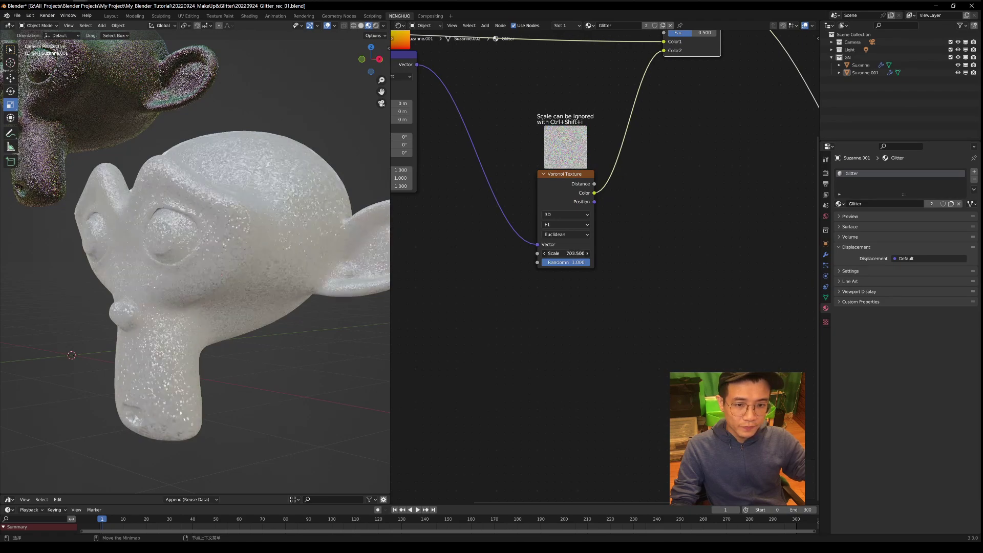
click(567, 253)
text(3000)
key(Return)
middle_drag(682, 246, 641, 408)
scroll(329, 285, down, 1)
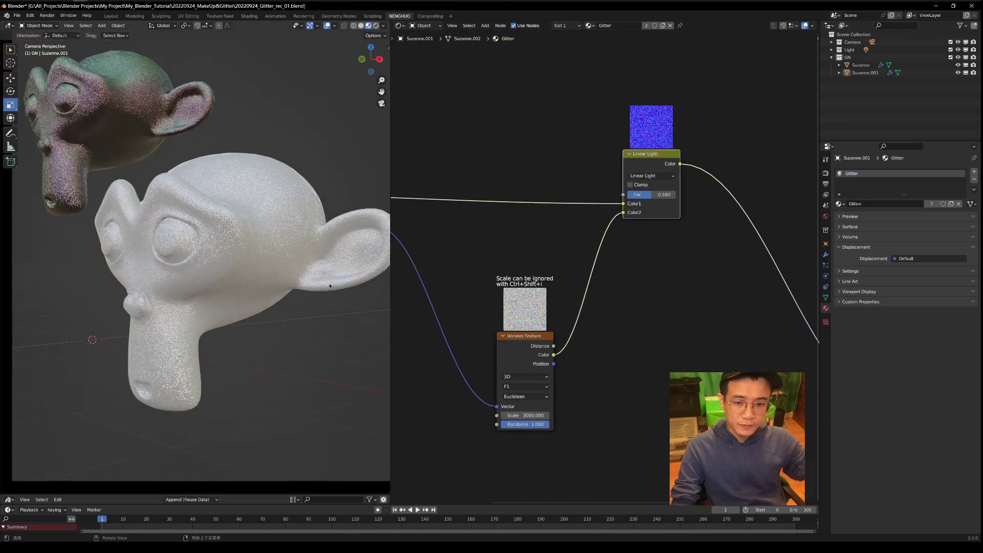
scroll(330, 285, up, 3)
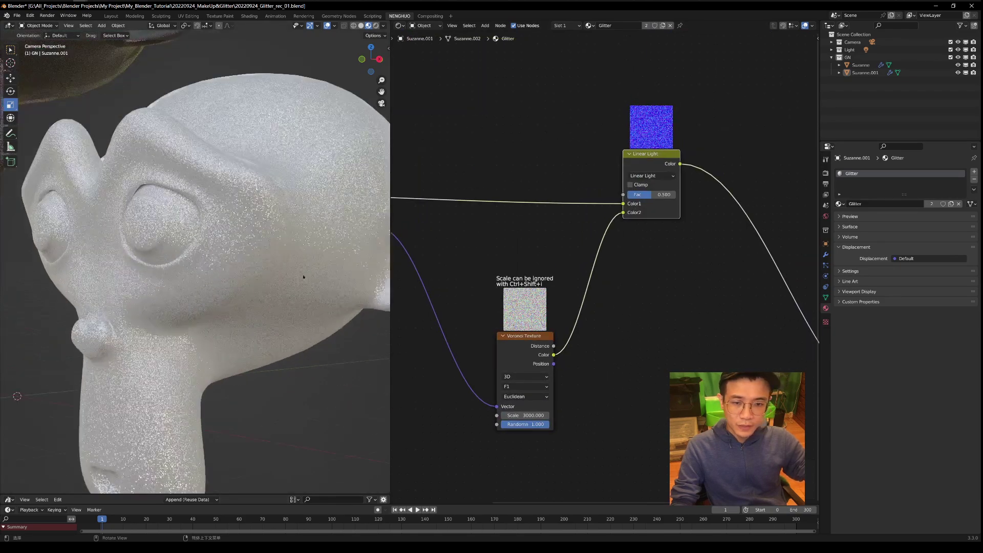
scroll(302, 278, down, 3)
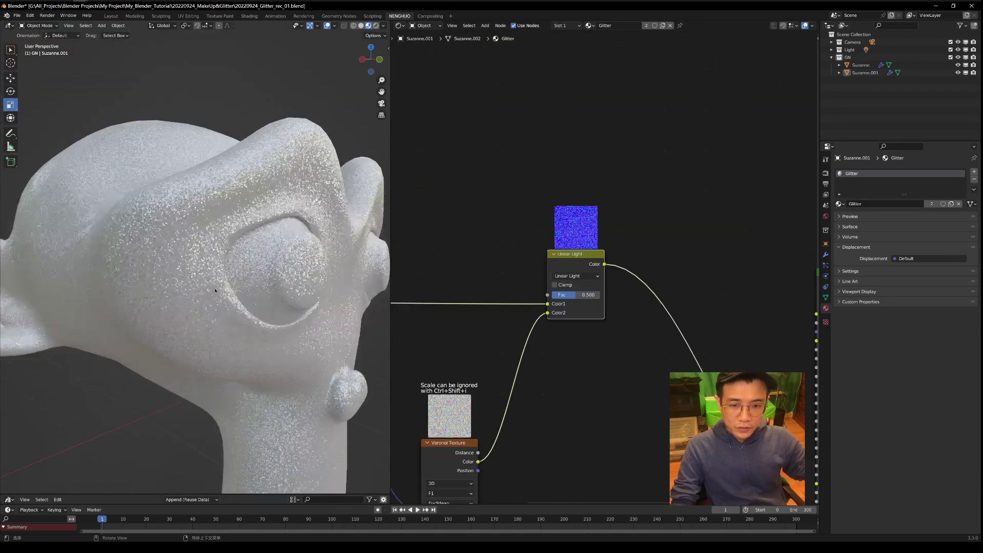
middle_drag(215, 291, 30, 279)
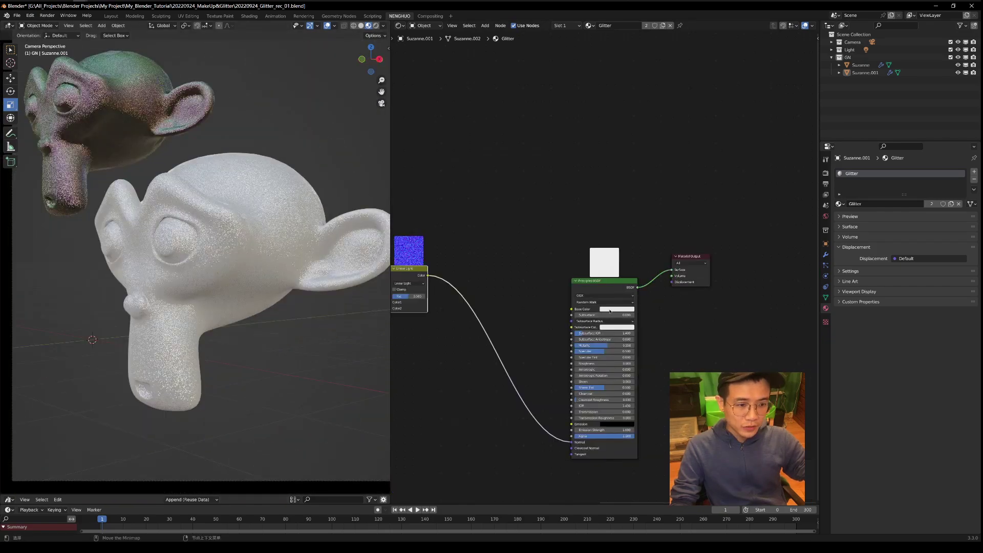
Step: Change the Principled BSDF's Base Color to a saturated magenta pink and inspect the glitter from several angles
click(610, 311)
drag(609, 260, 641, 240)
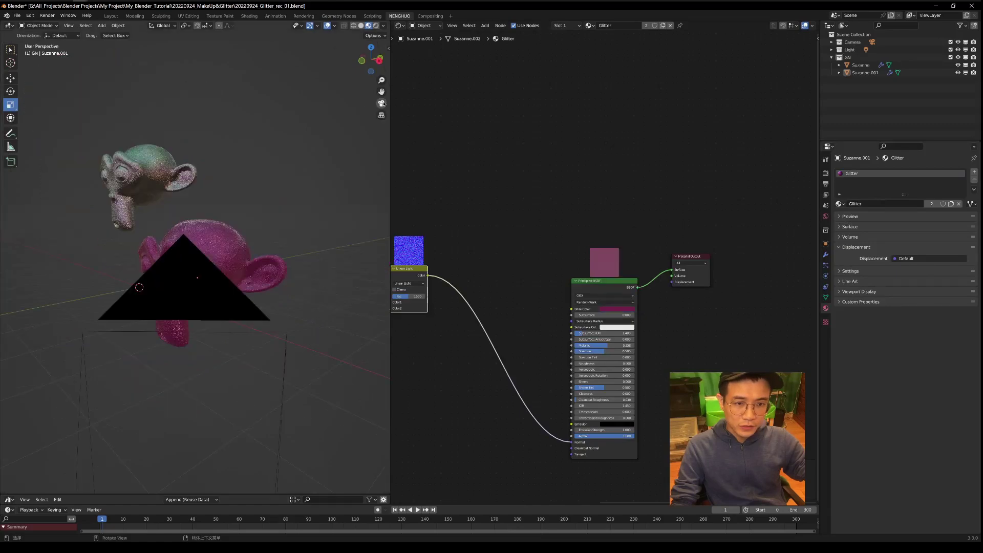
click(381, 103)
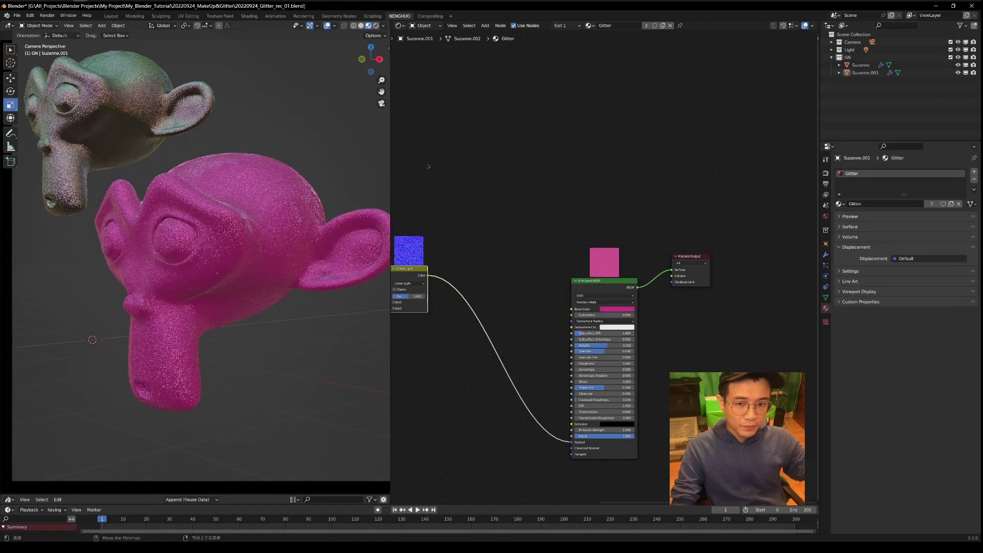
scroll(215, 205, up, 1)
shift+middle_drag(215, 205, 294, 298)
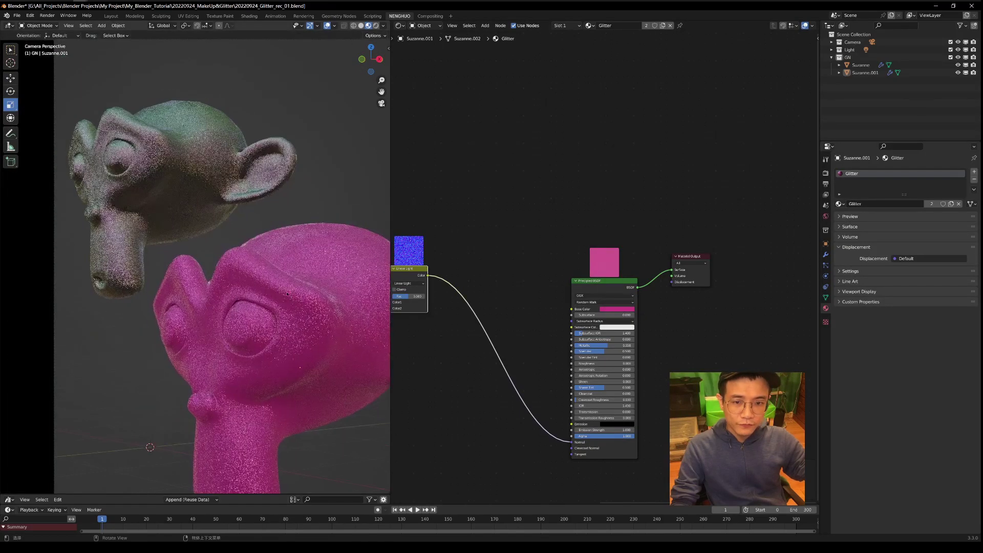
middle_drag(195, 183, 87, 317)
scroll(266, 230, up, 5)
scroll(266, 231, down, 4)
scroll(128, 286, down, 3)
click(382, 103)
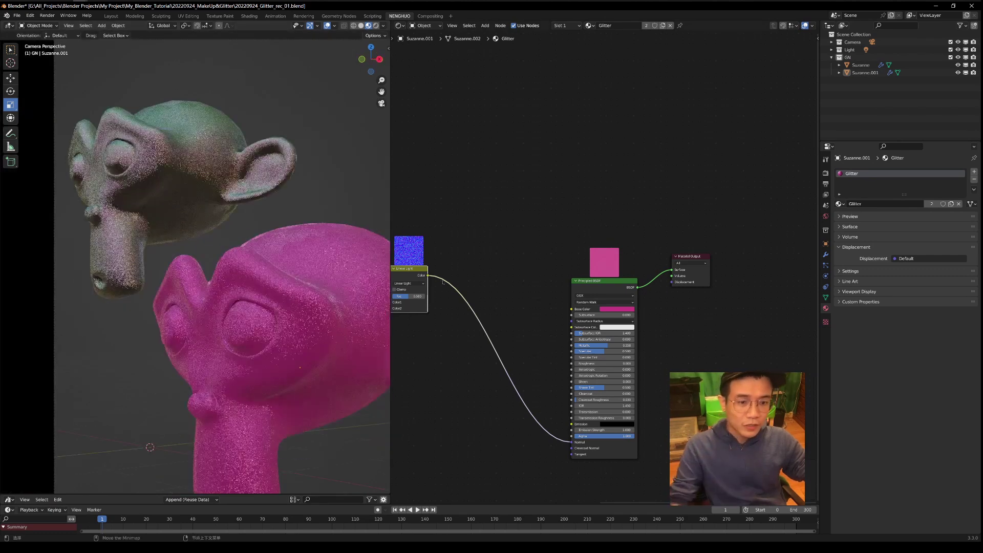
Step: Bring the Material Output closer to the Principled BSDF and reposition both nodes to make room after the Linear Light node
scroll(400, 322, down, 1)
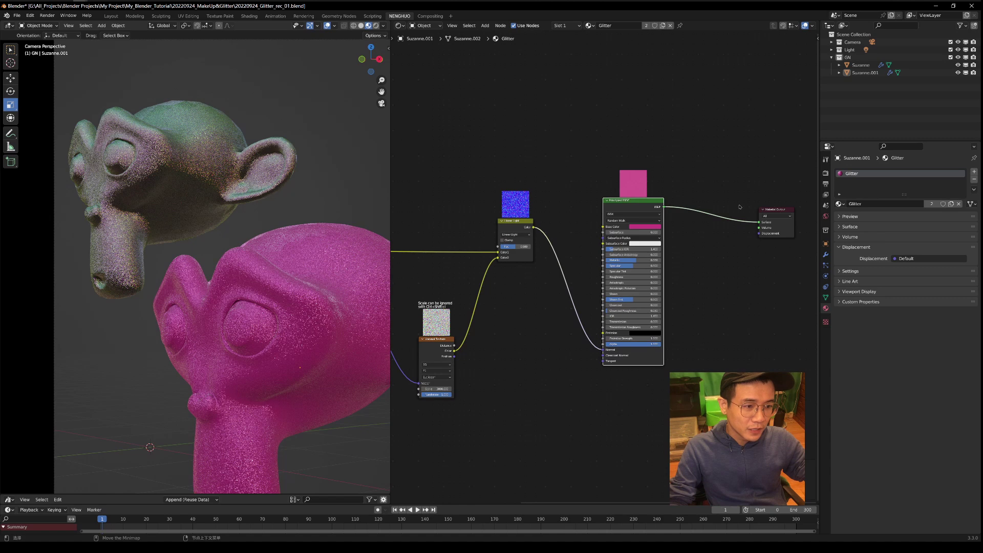
drag(782, 205, 714, 213)
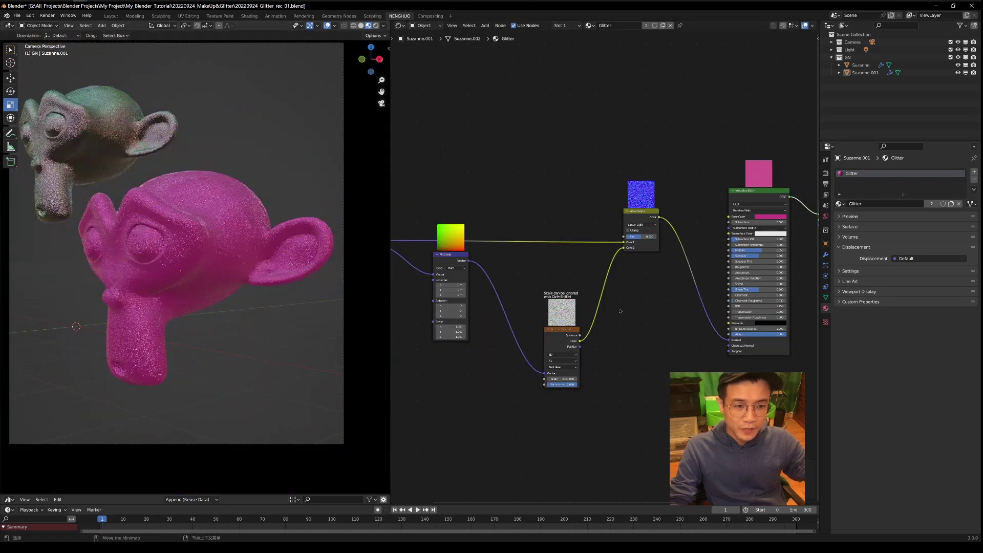
scroll(626, 254, up, 2)
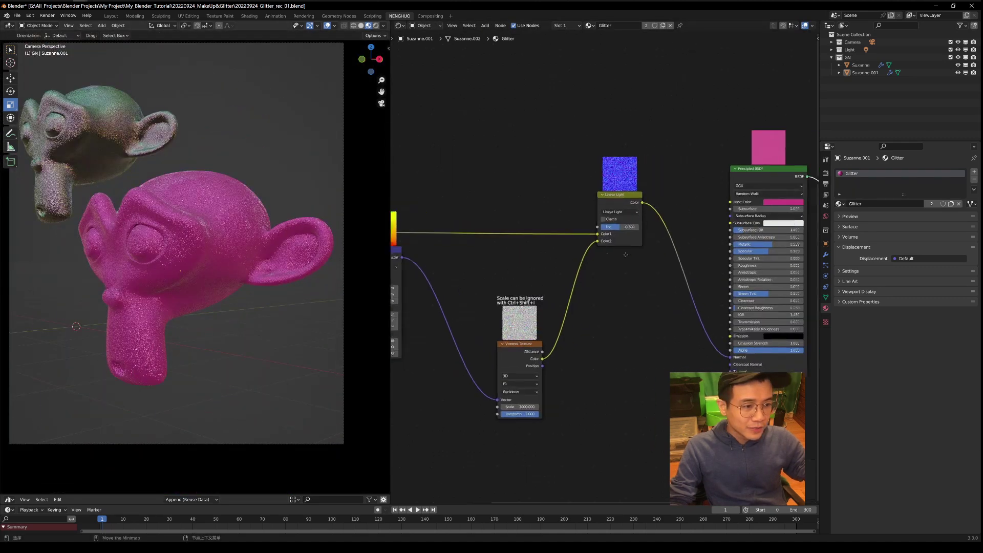
middle_drag(626, 255, 497, 262)
drag(786, 139, 612, 314)
key(g)
click(646, 313)
middle_drag(492, 344, 539, 323)
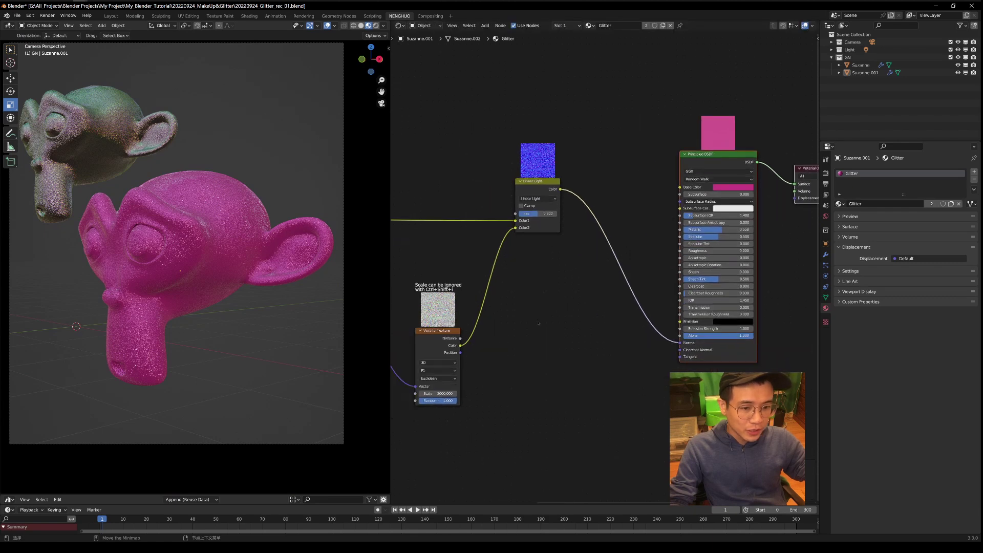
Step: Link the Voronoi Texture's Color output to the Principled BSDF's Base Color
drag(460, 345, 495, 260)
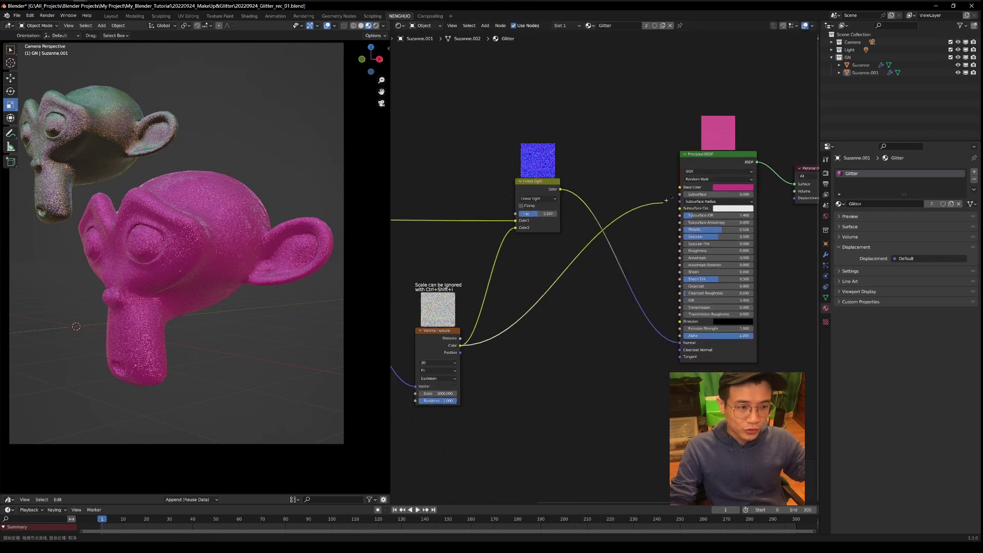
drag(681, 188, 680, 188)
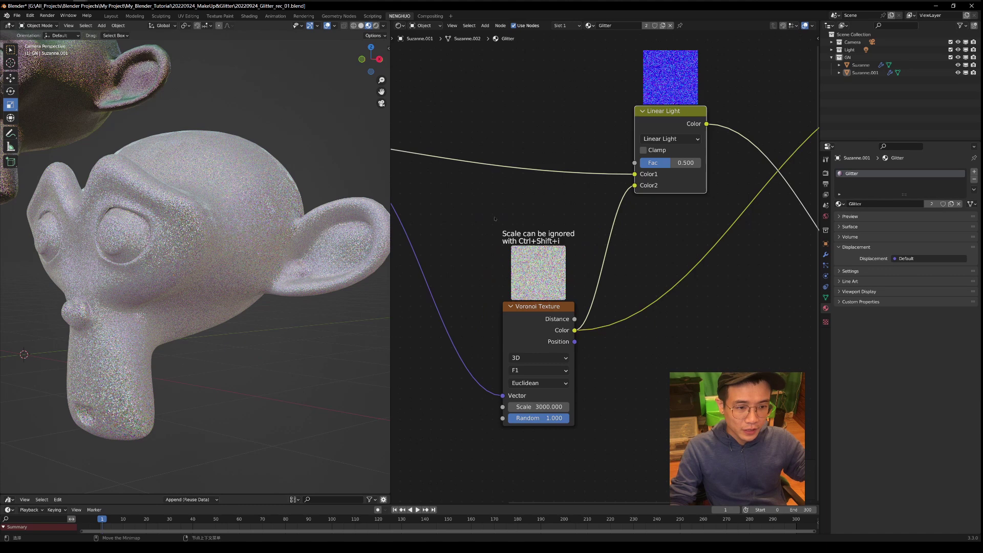
scroll(580, 307, down, 6)
middle_drag(693, 287, 580, 343)
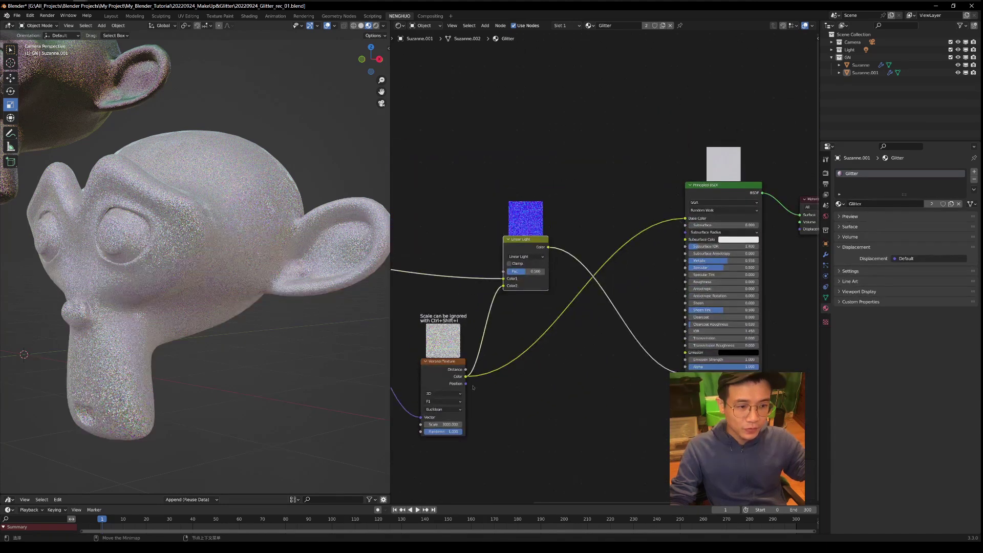
Step: Add a Hue Saturation Value node on the link between the Voronoi Color and the Principled BSDF's Base Color
key(shift+a)
text(hu)
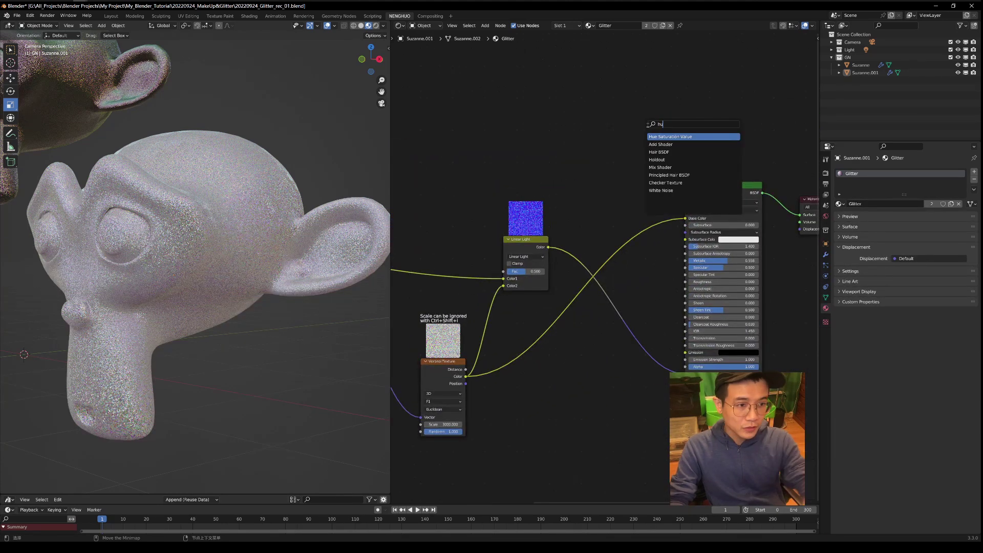
key(Return)
click(637, 225)
middle_drag(633, 226, 527, 243)
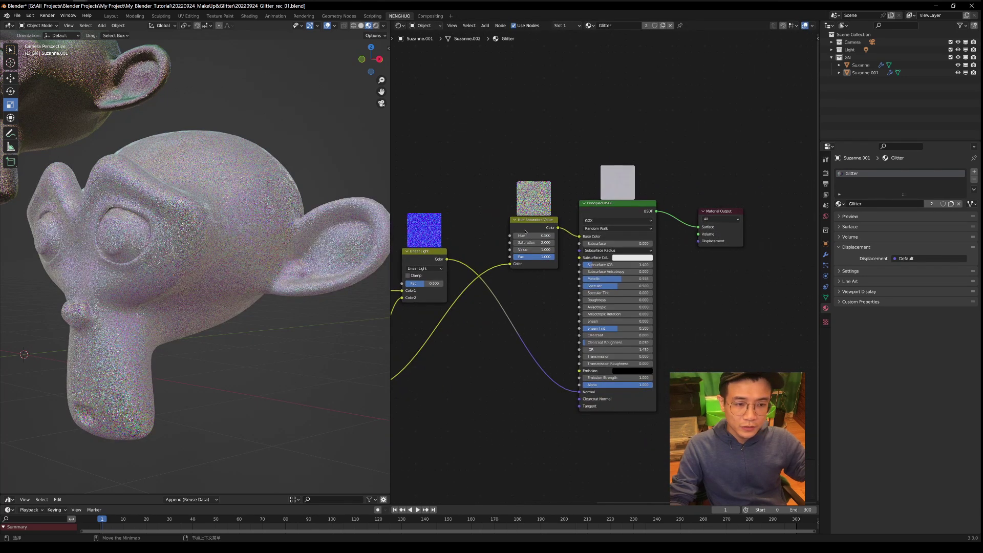
Step: Set the Hue Saturation Value node's Hue to 0.8 and Saturation to 2
drag(527, 235, 554, 235)
mouse_move(594, 269)
mouse_down()
mouse_move(625, 269)
mouse_move(567, 268)
mouse_move(594, 268)
mouse_up()
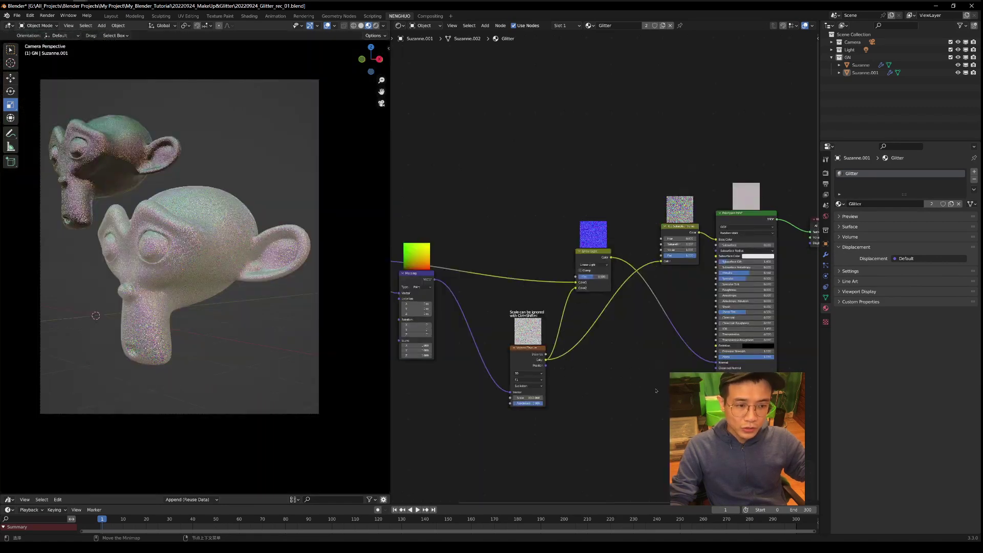
scroll(551, 360, up, 5)
scroll(499, 333, up, 3)
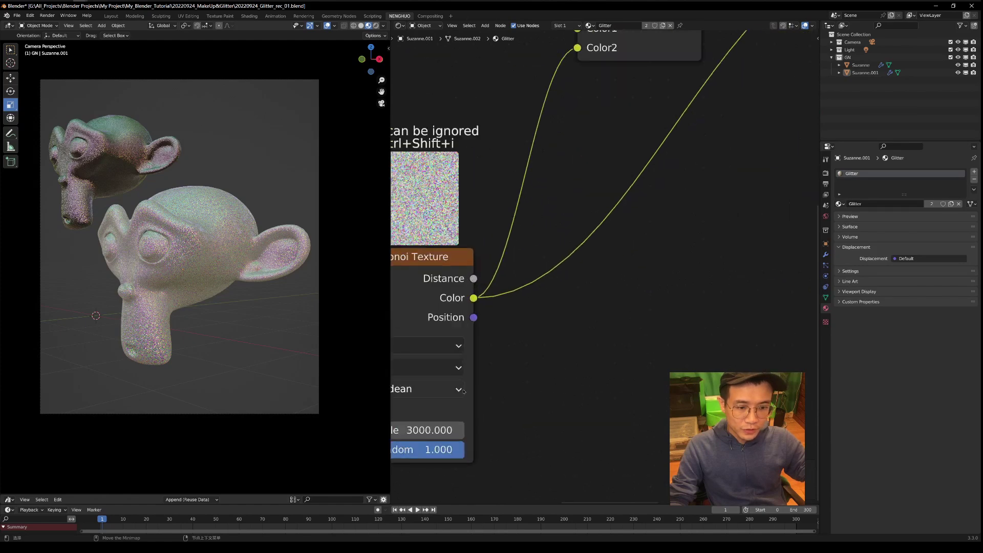
scroll(499, 332, down, 1)
double_click(491, 366)
key(Return)
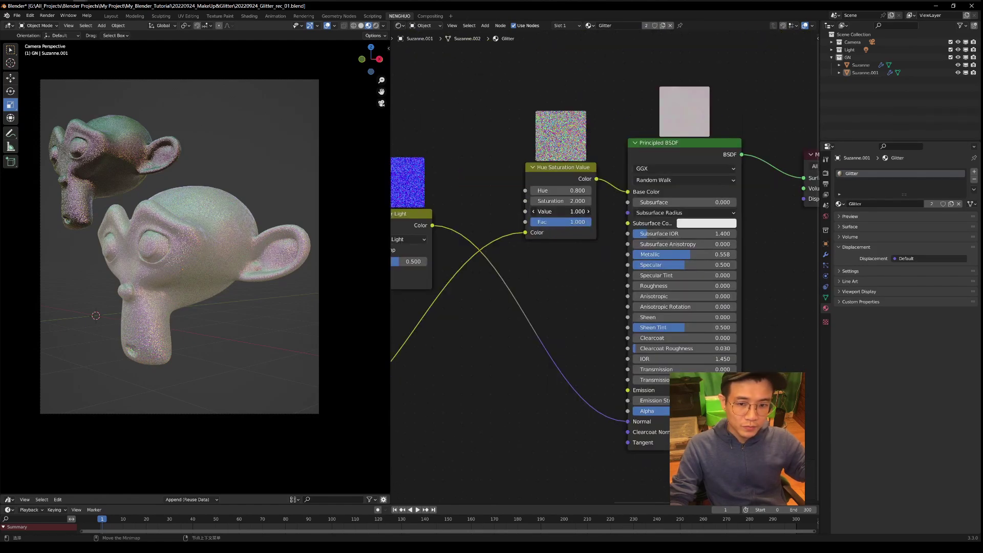
Step: Try a Value of 0.2 and a Hue of 1 on the Hue Saturation Value node, settling on Value 0.6 and Hue 0.8
drag(560, 211, 481, 211)
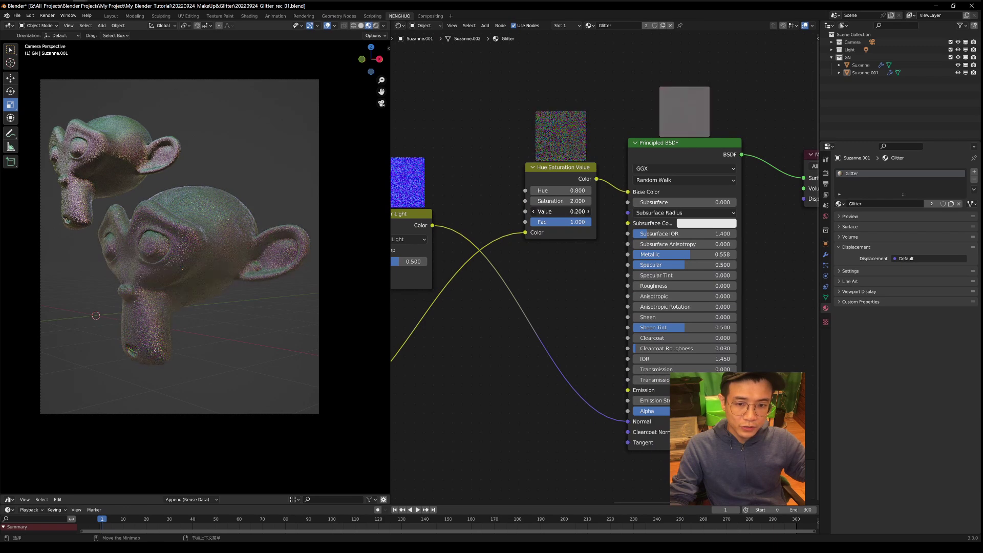
mouse_move(565, 204)
mouse_down()
mouse_move(545, 169)
mouse_move(565, 191)
mouse_up()
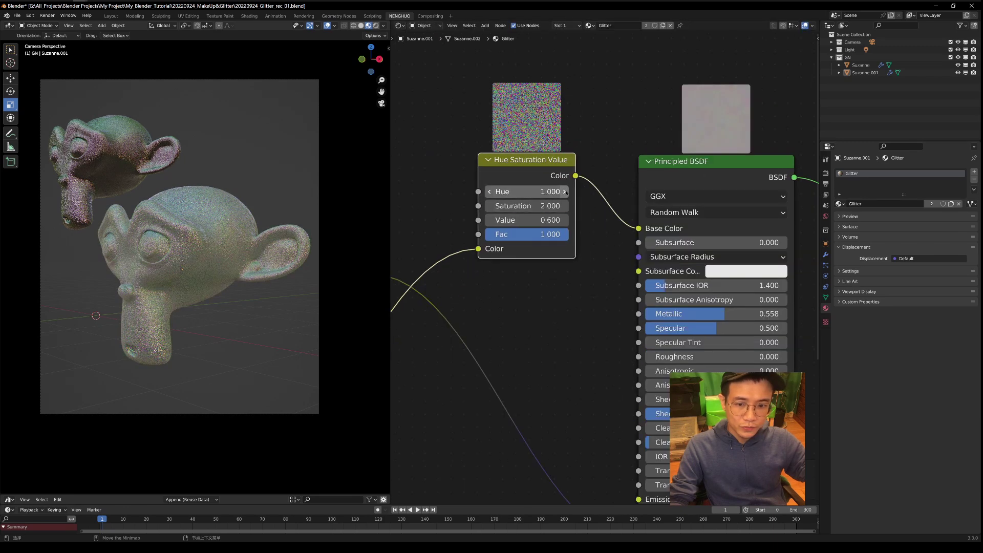
middle_drag(190, 259, 282, 260)
scroll(282, 260, up, 4)
key(KP_0)
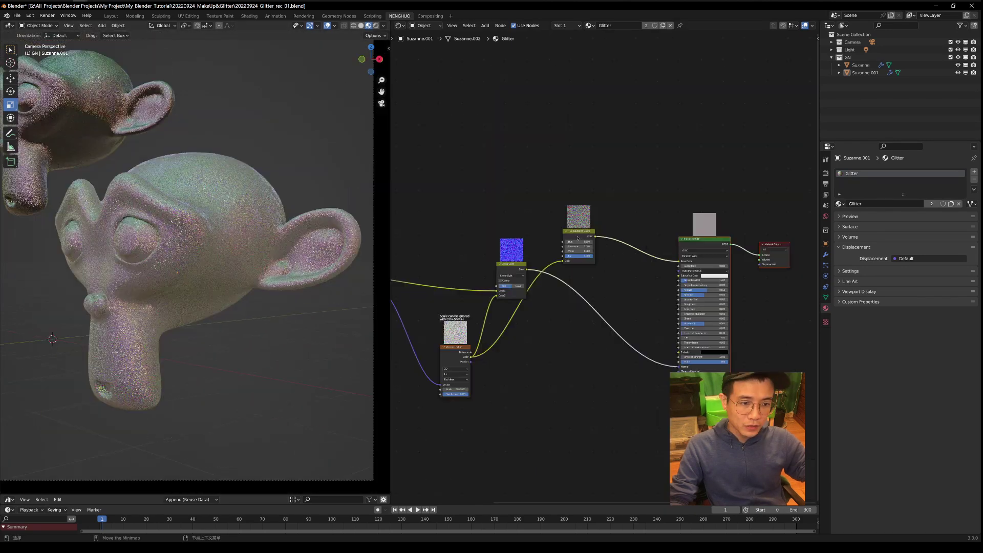
Step: Spread out the nodes, moving Hue Saturation Value nearer the Principled BSDF and Linear Light and Voronoi Texture farther from it
drag(578, 230, 636, 220)
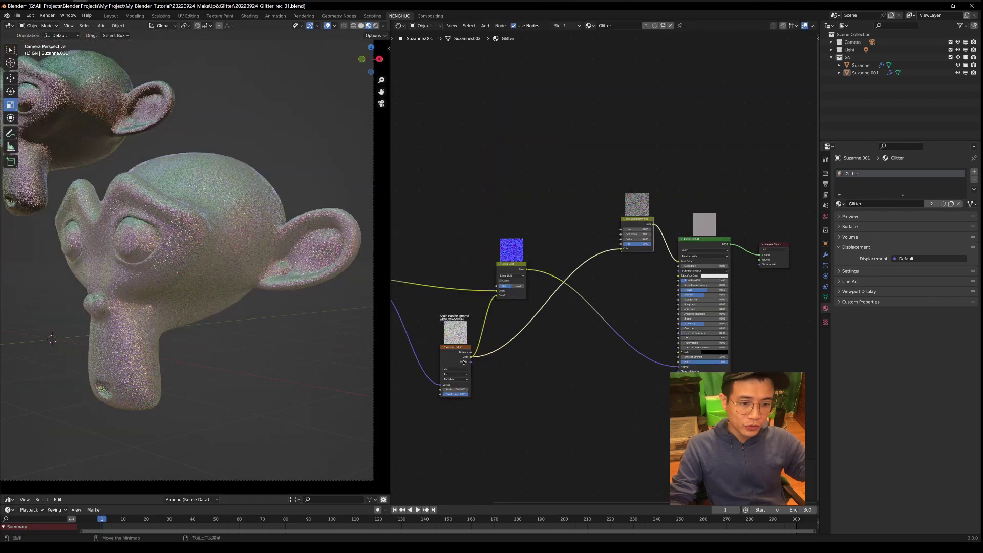
drag(506, 250, 455, 205)
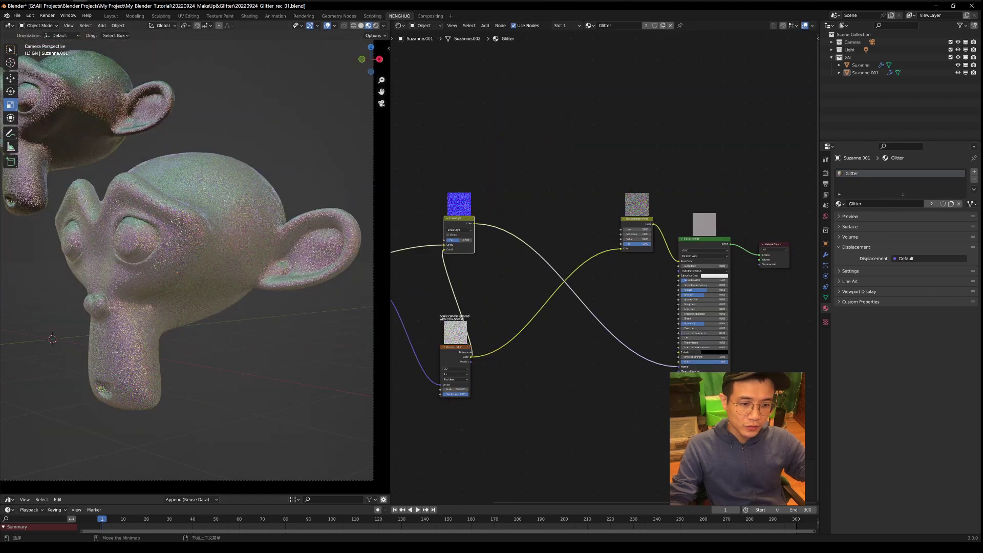
drag(467, 346, 431, 348)
Step: Insert an RGB Curves node between the Hue Saturation Value node and the Principled BSDF's Base Color
key(shift+a)
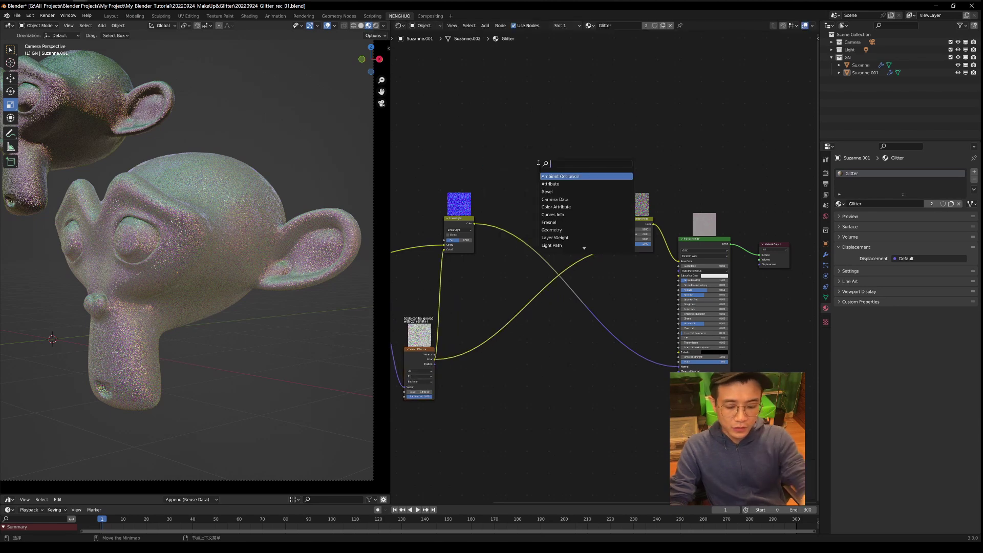
text(rgb)
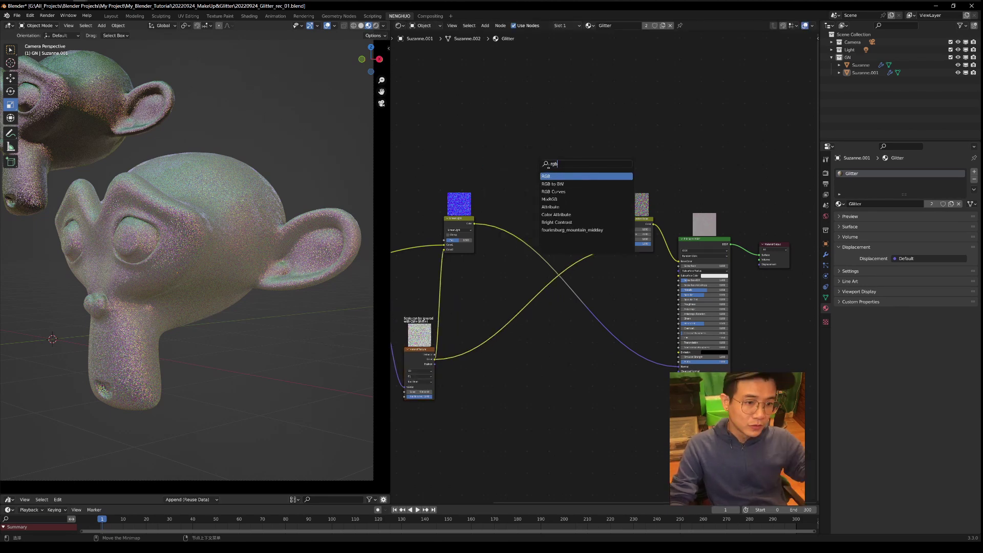
click(553, 191)
click(660, 230)
scroll(609, 175, up, 5)
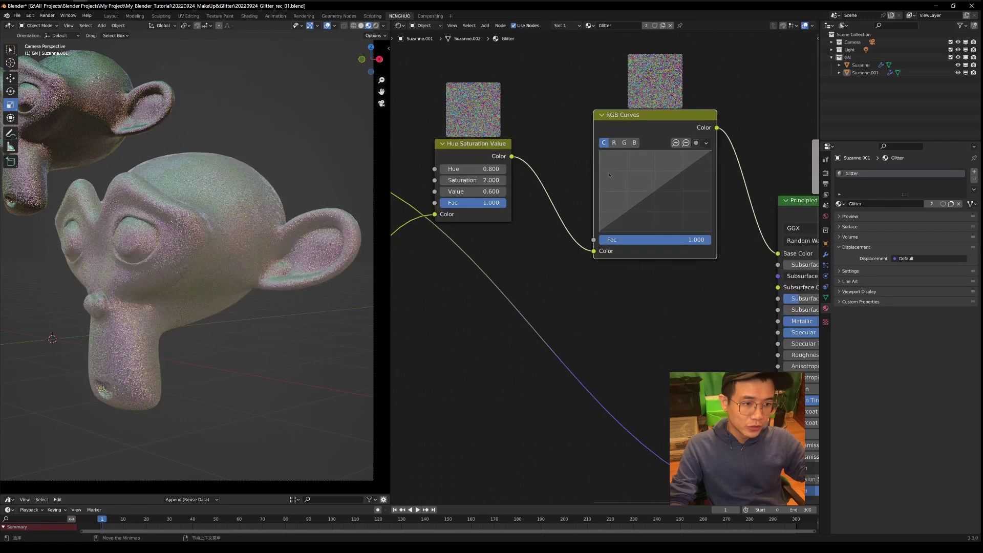
Step: Try lowering the upper end point of the red channel's curve in the RGB Curves node
click(614, 142)
drag(709, 152, 711, 184)
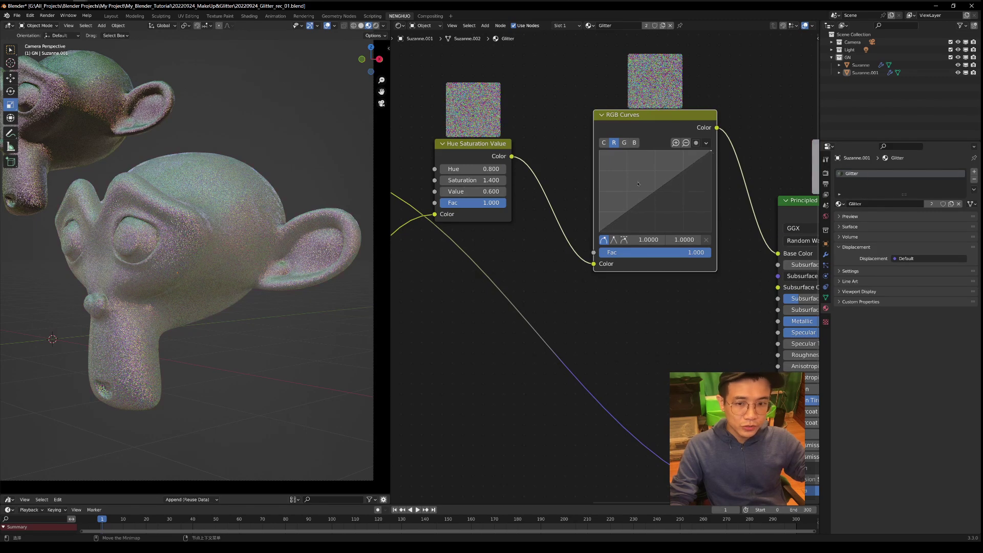
scroll(626, 220, down, 2)
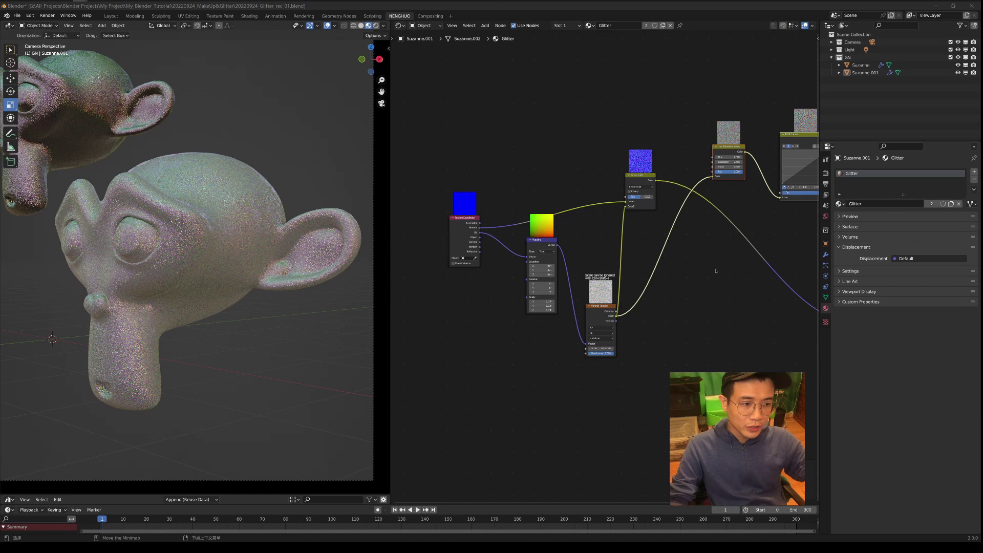
Step: Add a ColorRamp node below Hue Saturation Value and connect the Voronoi Texture's Color output to its Fac input
middle_drag(716, 271, 564, 250)
scroll(693, 292, up, 4)
mouse_move(748, 228)
mouse_down()
mouse_move(811, 228)
mouse_move(754, 227)
mouse_up()
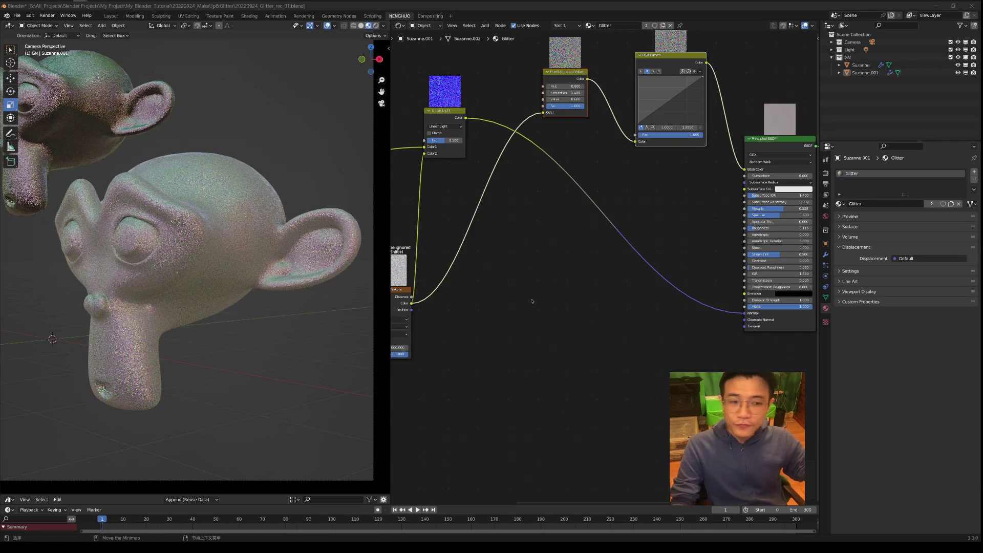
click(532, 301)
key(shift+a)
click(526, 236)
text(ram)
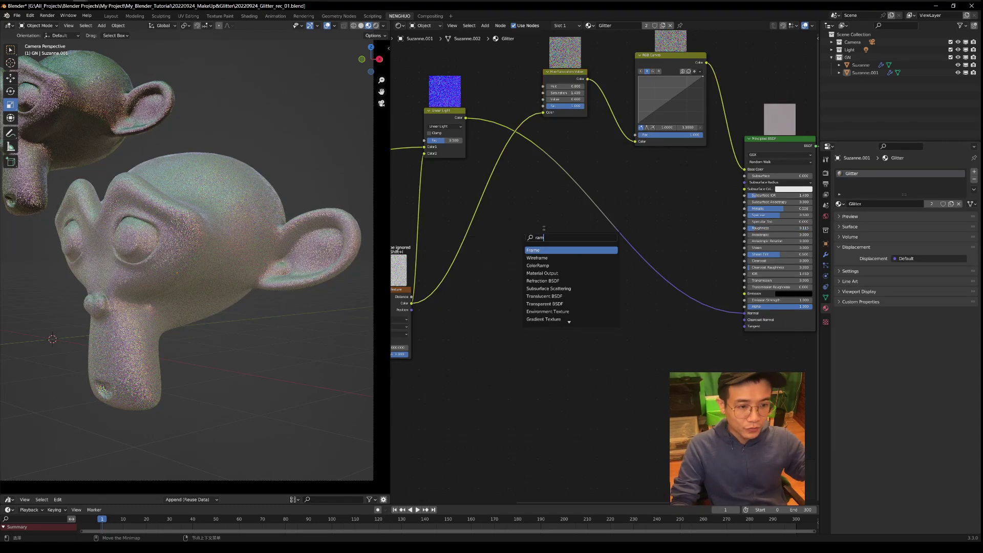
click(537, 265)
drag(411, 303, 507, 295)
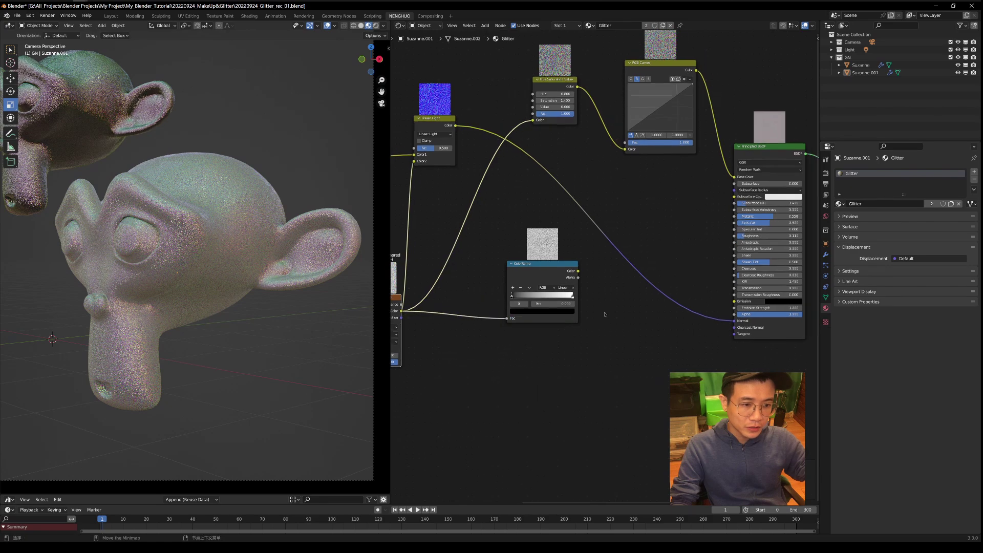
Step: Drive the Principled BSDF's Roughness with the ColorRamp, moving its stops inward and softening their colors to gray
scroll(283, 247, up, 5)
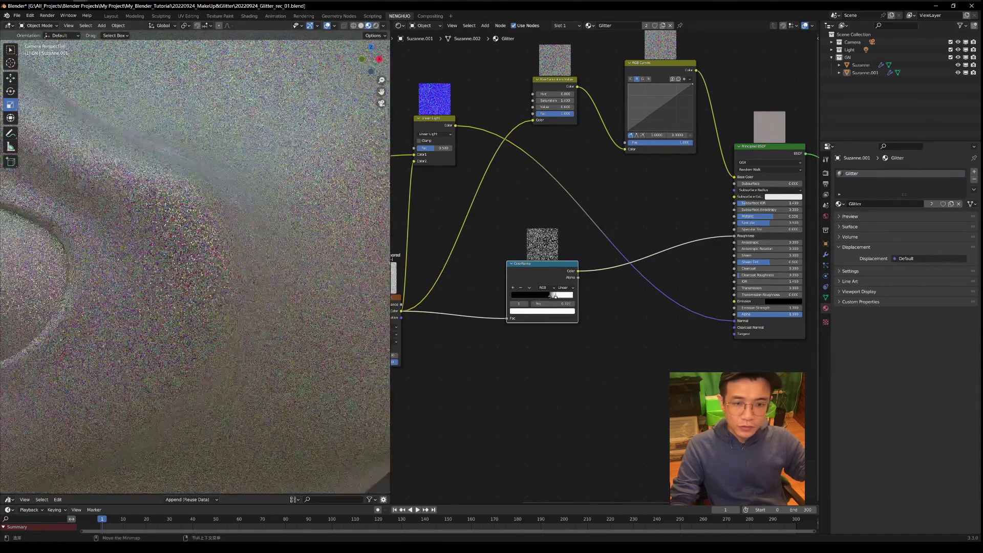
drag(552, 296, 520, 295)
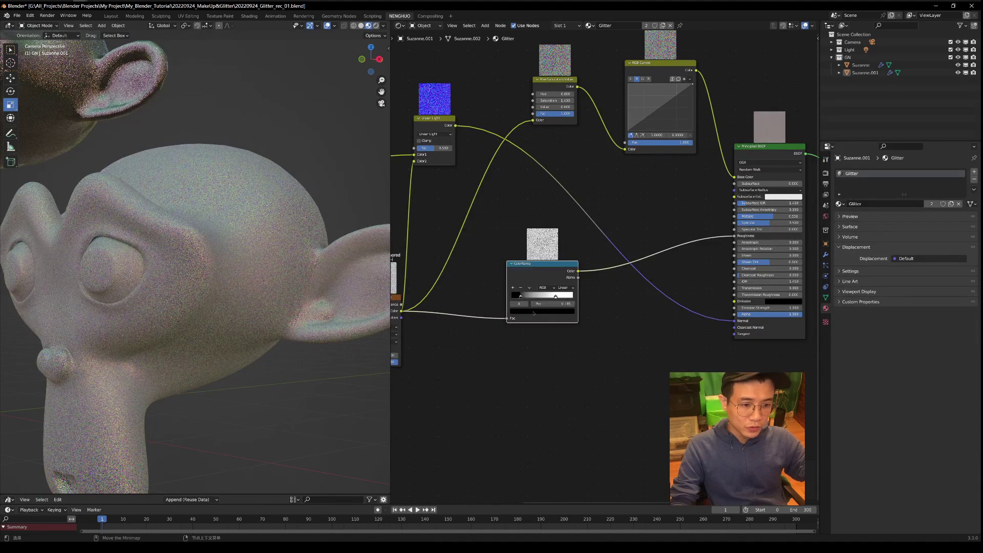
click(534, 311)
drag(554, 296, 565, 296)
click(557, 311)
drag(561, 258, 561, 245)
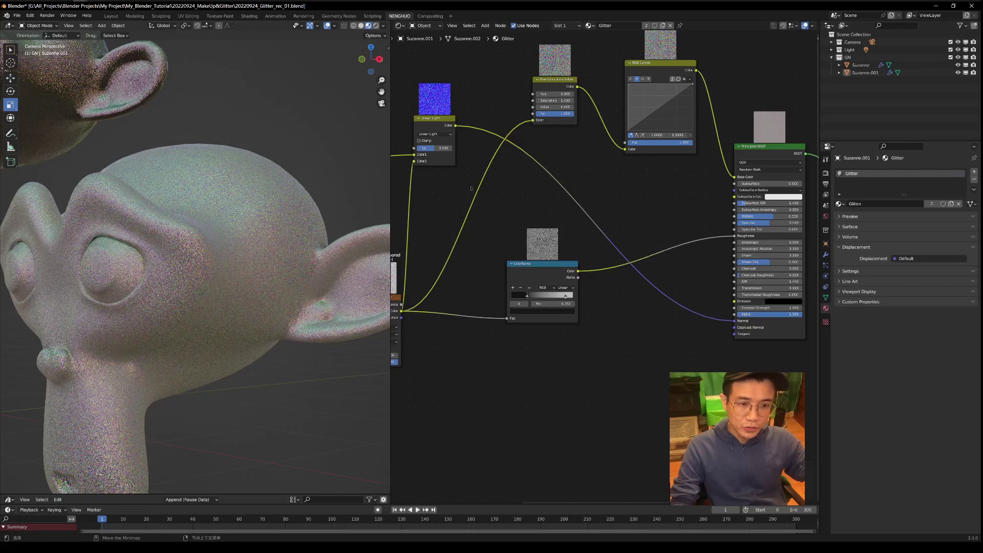
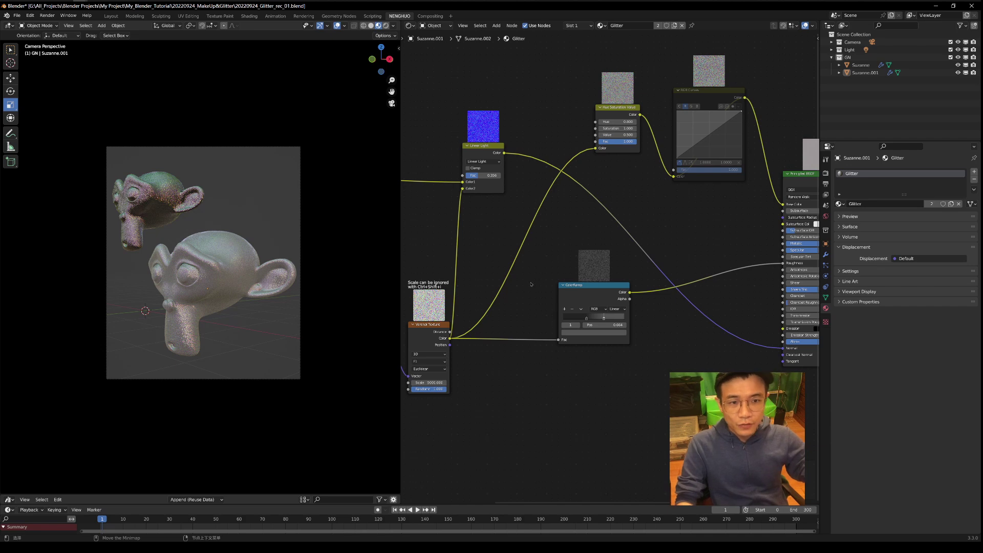
Step: Fine-tune the Linear Light node's Fac, which blends the Voronoi color into the normals
middle_drag(499, 241, 528, 244)
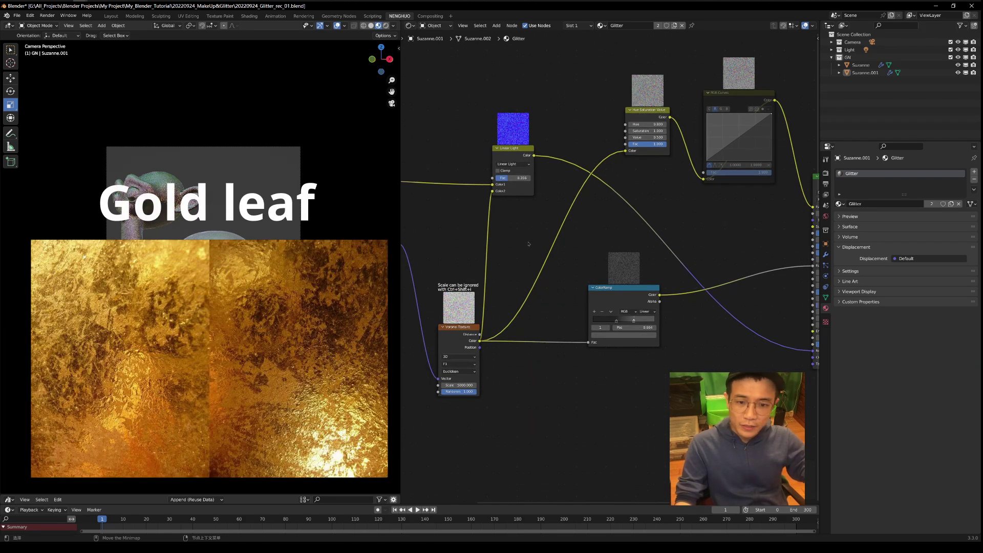
scroll(571, 298, down, 6)
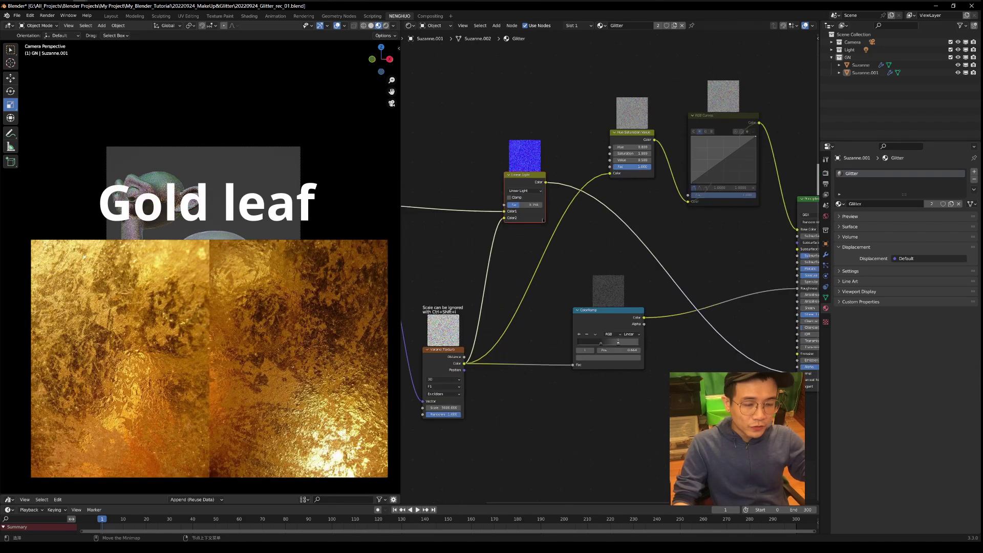
middle_drag(518, 207, 589, 238)
mouse_move(589, 238)
mouse_down()
mouse_move(612, 238)
mouse_move(576, 238)
mouse_move(594, 238)
mouse_up()
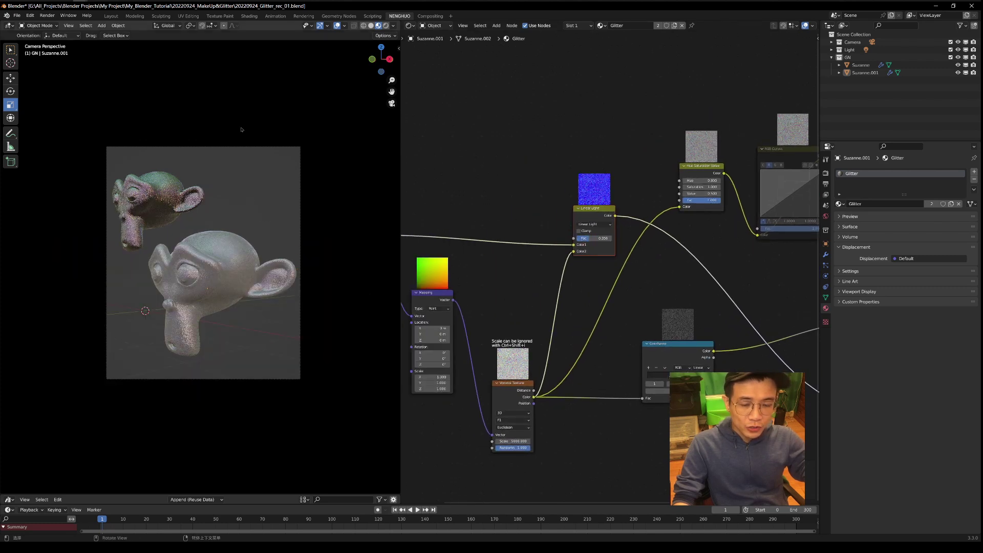
Step: Disconnect RGB Curves from the Principled BSDF and give its Base Color a brighter golden yellow
middle_drag(657, 303, 553, 286)
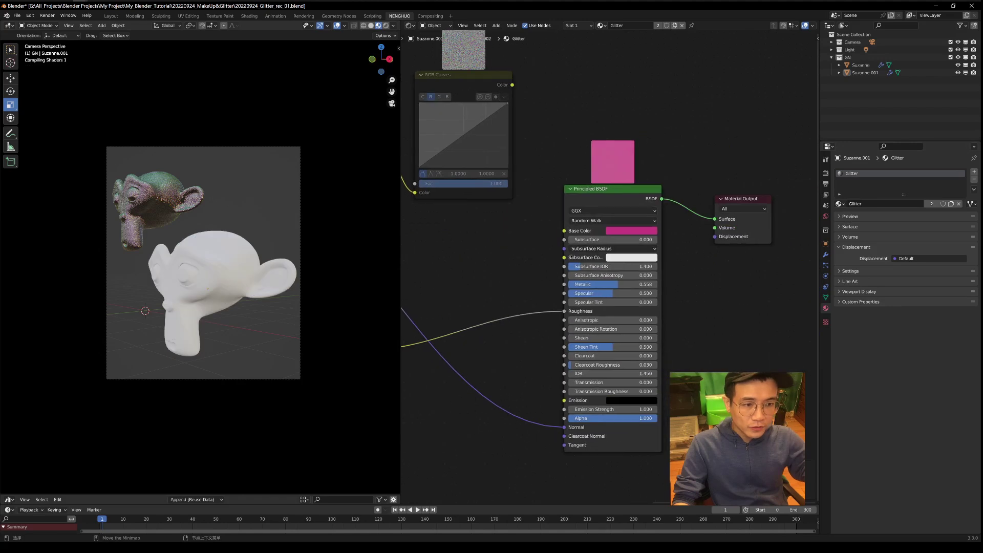
scroll(611, 263, up, 2)
click(639, 217)
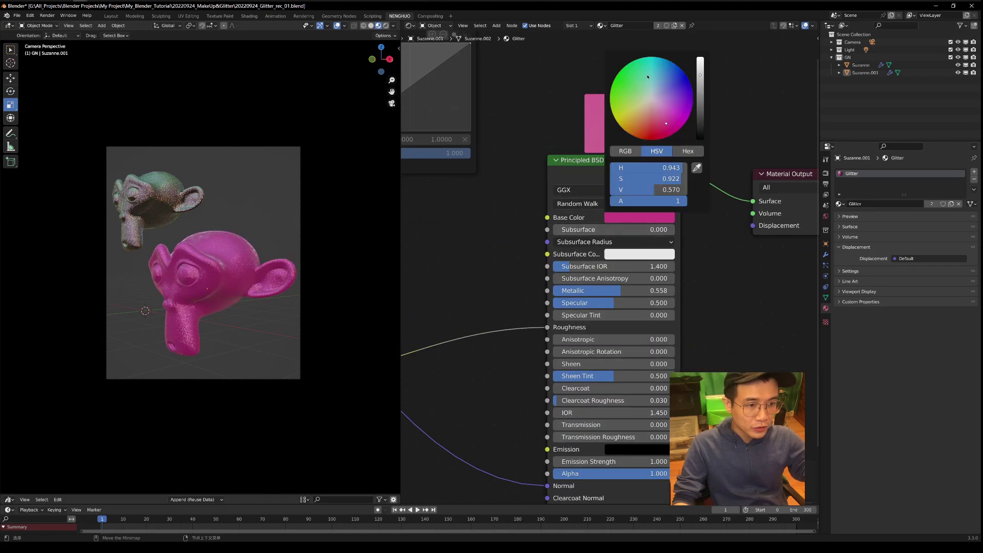
click(639, 110)
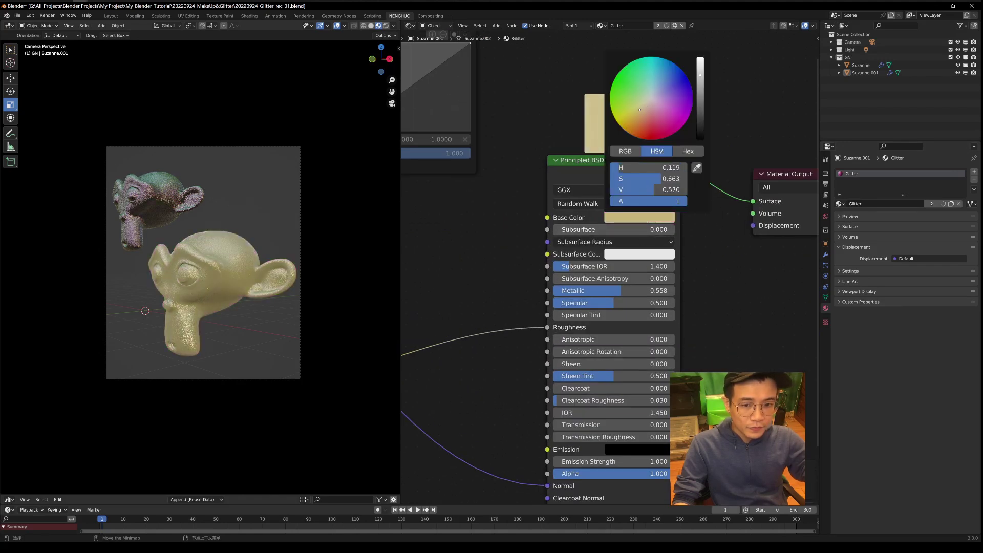
drag(638, 110, 636, 110)
mouse_move(699, 75)
mouse_down()
mouse_move(700, 94)
mouse_move(700, 69)
mouse_up()
Step: Set the Linear Light node's Fac to 0.356 for the gold material
middle_drag(501, 354, 741, 221)
drag(784, 196, 731, 209)
middle_drag(732, 209, 753, 356)
scroll(513, 241, down, 3)
scroll(746, 300, up, 2)
scroll(297, 343, up, 4)
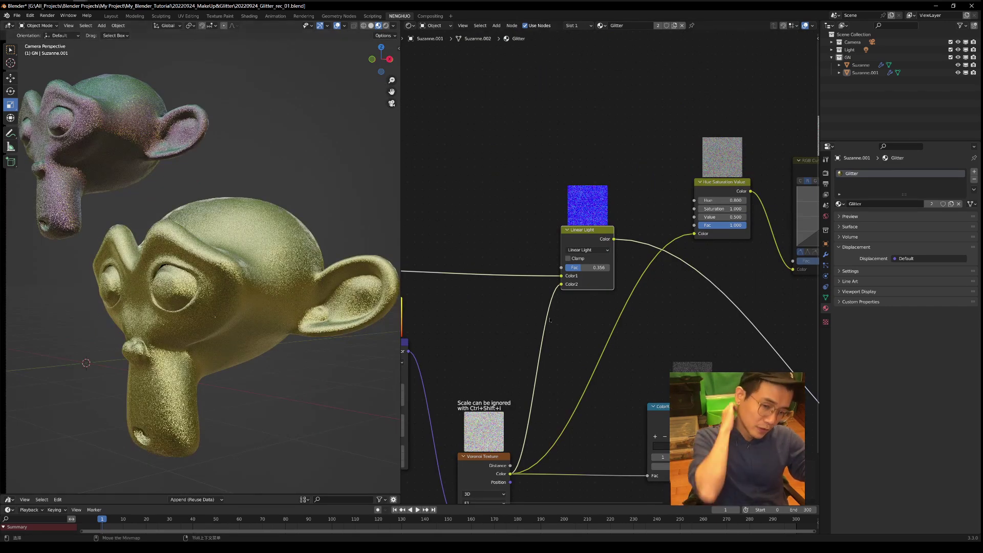
Step: Add a second Voronoi Texture above the Mapping node, using 4D and F2 with W 1000 and Scale 141
scroll(589, 278, down, 1)
middle_drag(472, 101, 573, 158)
scroll(573, 159, up, 1)
click(568, 247)
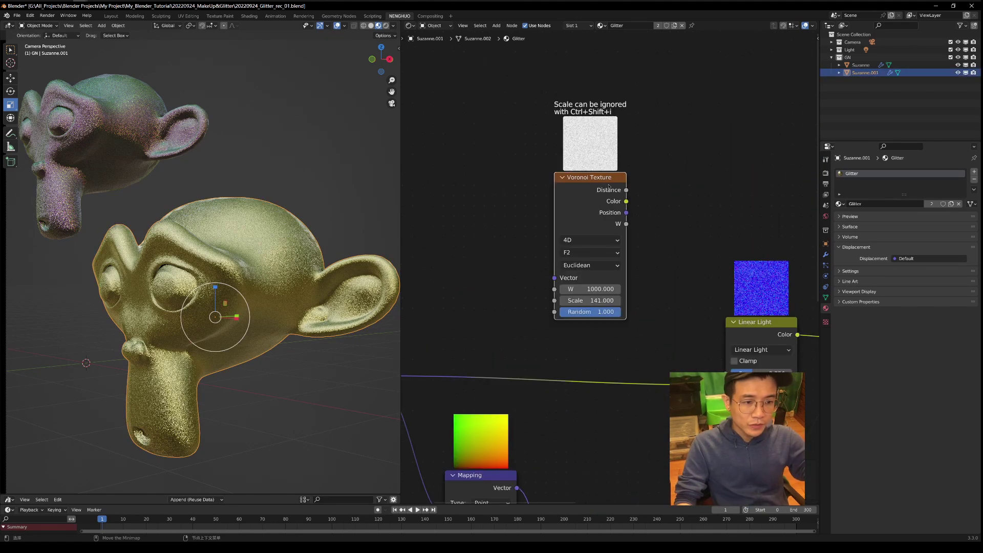
scroll(608, 188, down, 2)
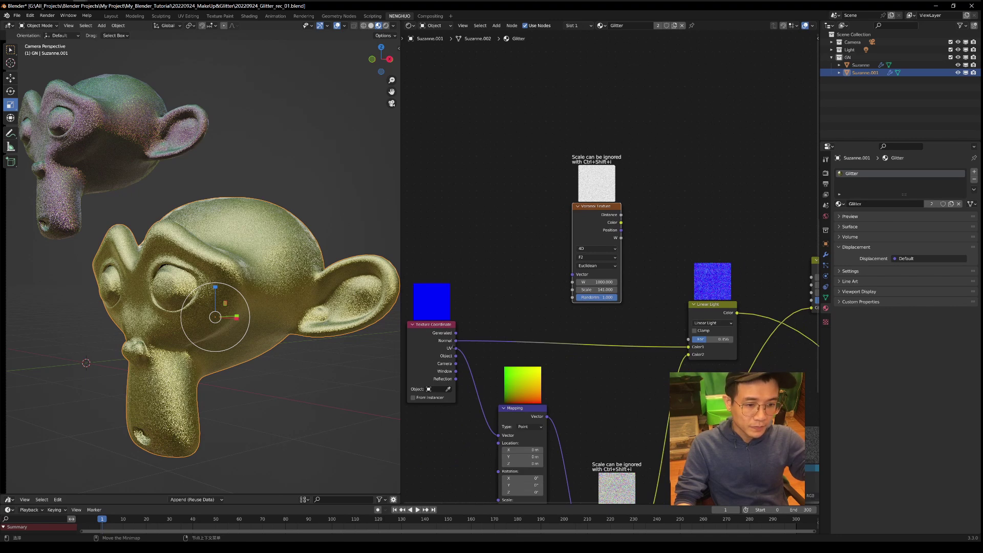
Step: Connect the UV output to the second Voronoi Texture's Vector and its Color to the Linear Light node's Fac
drag(457, 352, 572, 274)
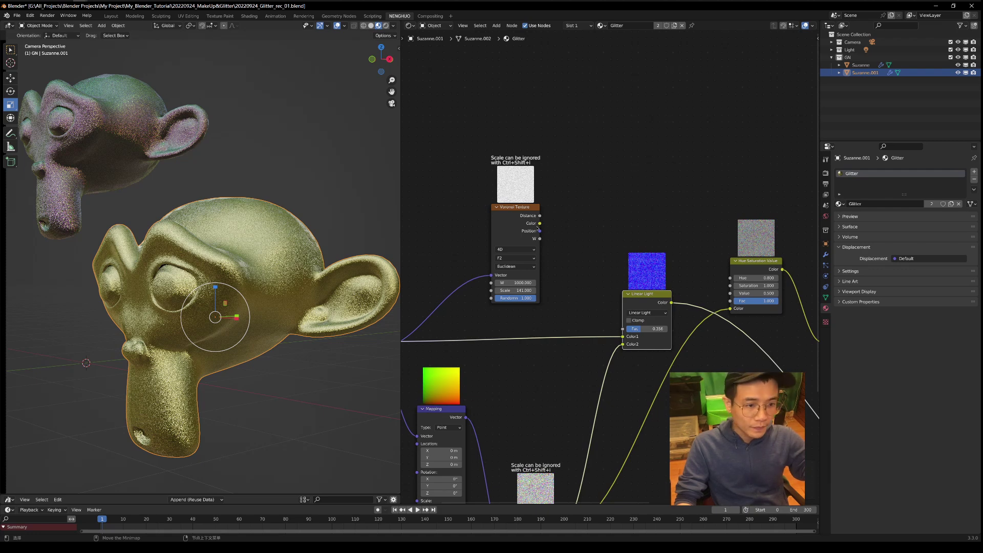
drag(541, 225, 622, 328)
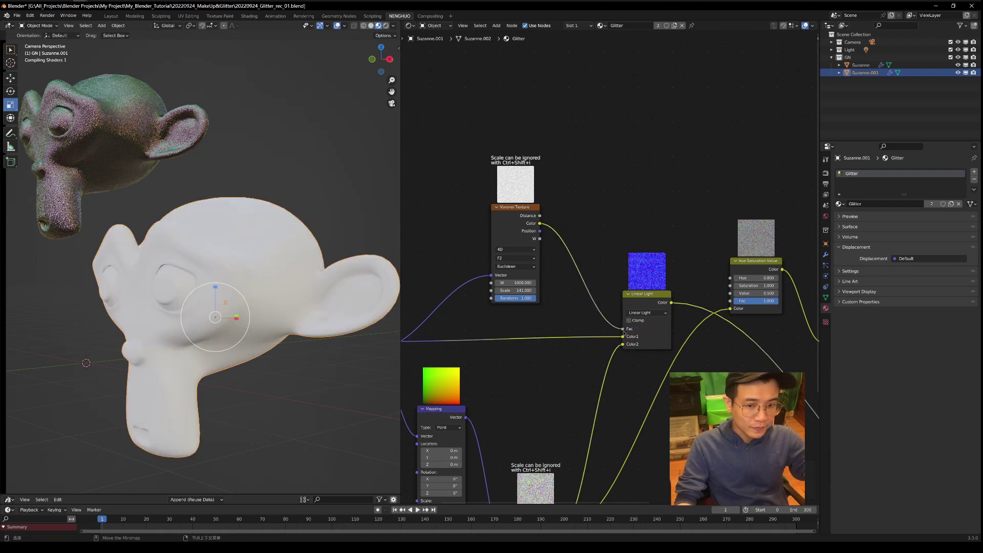
scroll(272, 303, up, 3)
scroll(272, 303, down, 2)
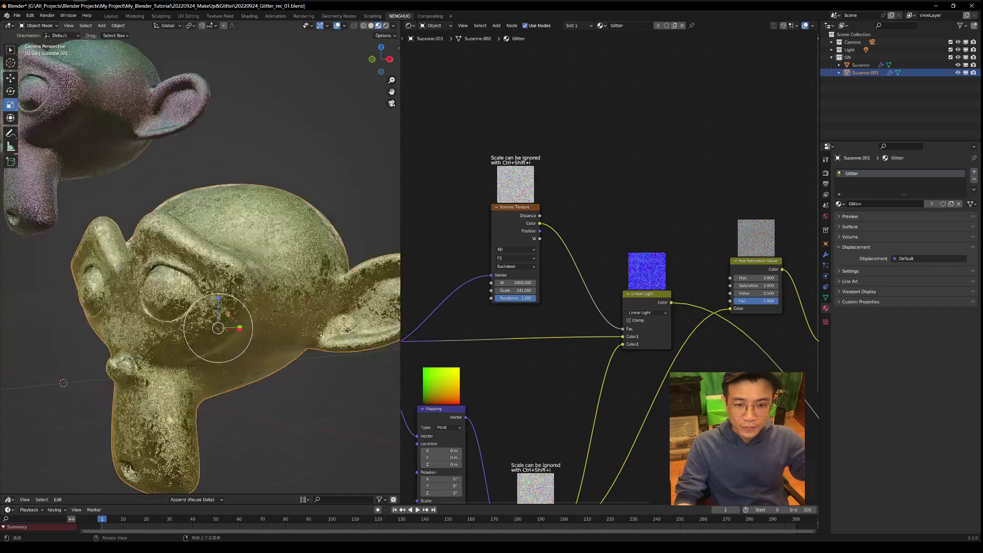
shift+middle_drag(273, 302, 230, 255)
middle_drag(215, 328, 179, 307)
key(KP_0)
Step: Lower the second Voronoi Texture's W and Scale, and insert a ColorRamp between it and the Linear Light node's Fac
middle_drag(617, 304, 661, 304)
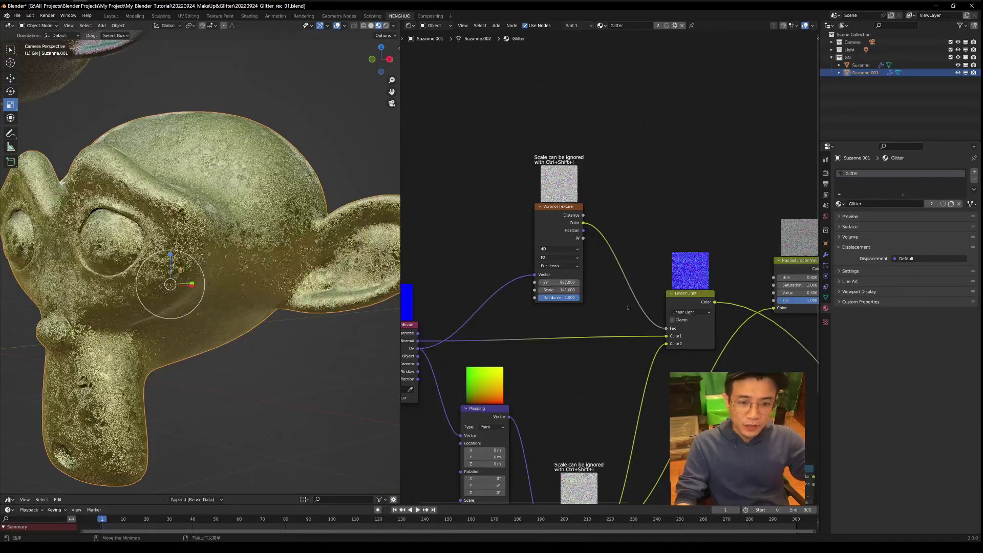
drag(565, 281, 550, 281)
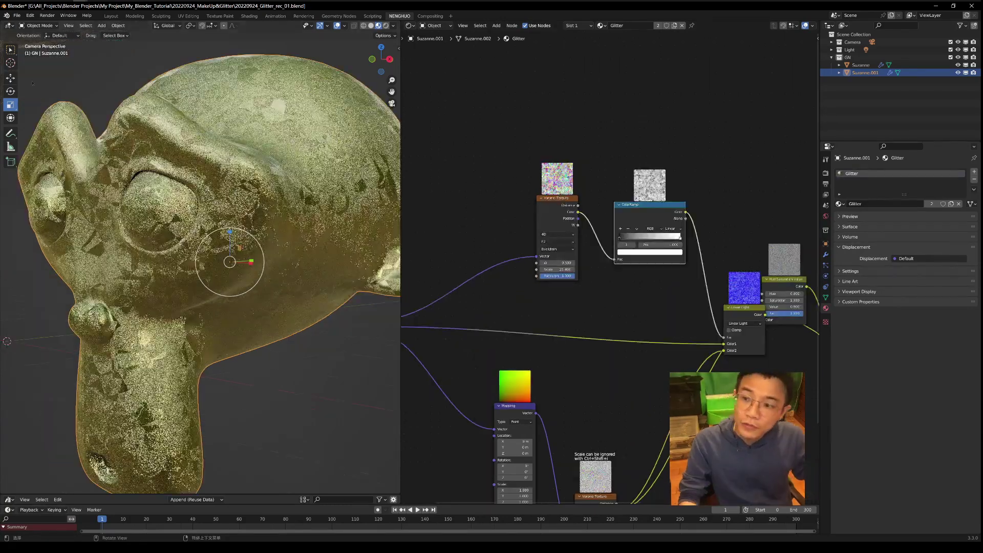
drag(640, 205, 625, 199)
click(605, 232)
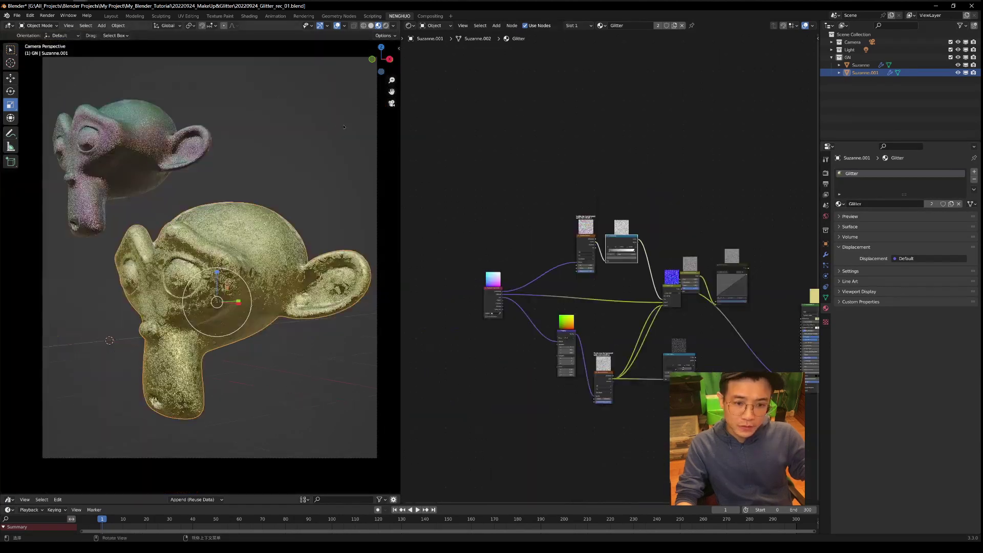
Step: Save the Blender file and bring up the compositing node tree with the rendered image as backdrop
click(343, 127)
key(ctrl+s)
scroll(589, 284, down, 2)
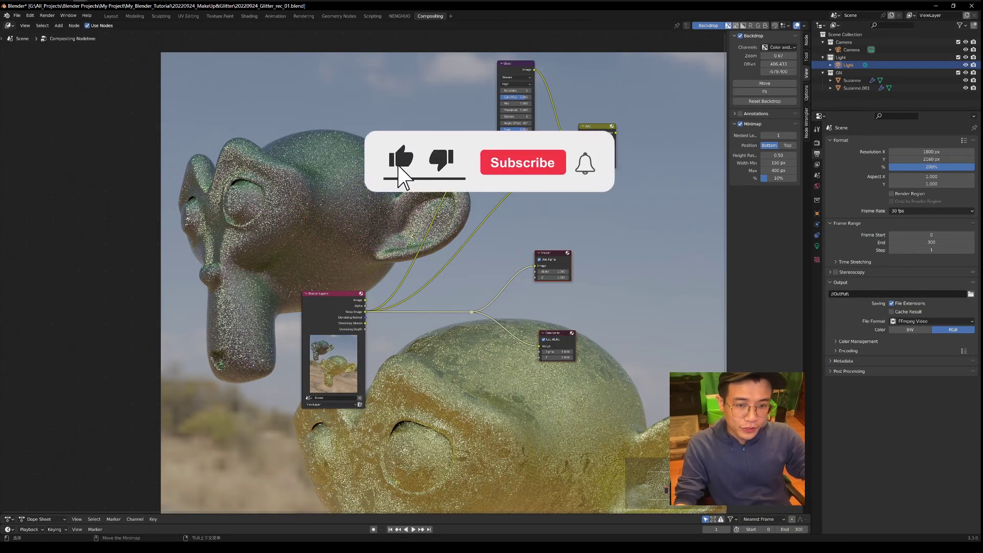
scroll(526, 253, up, 7)
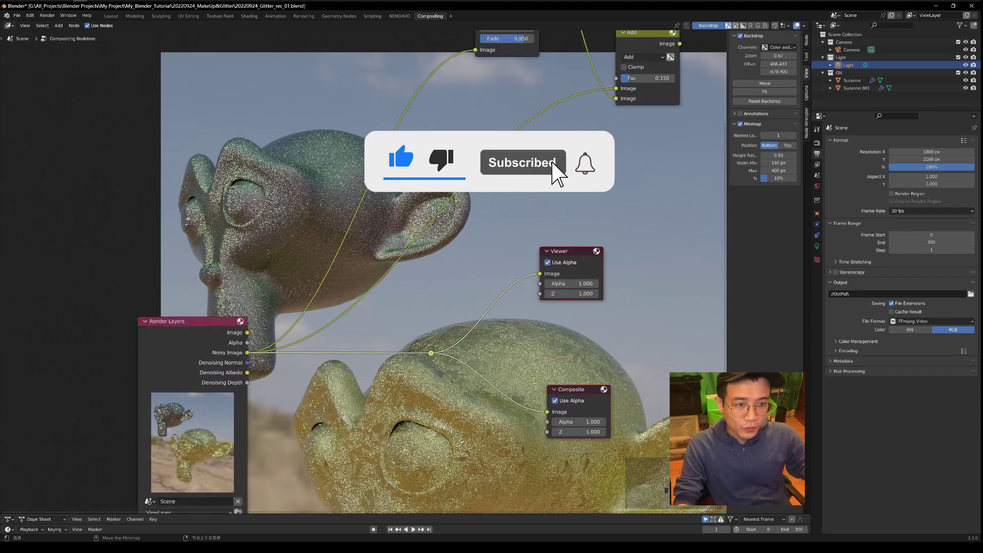
scroll(363, 268, down, 4)
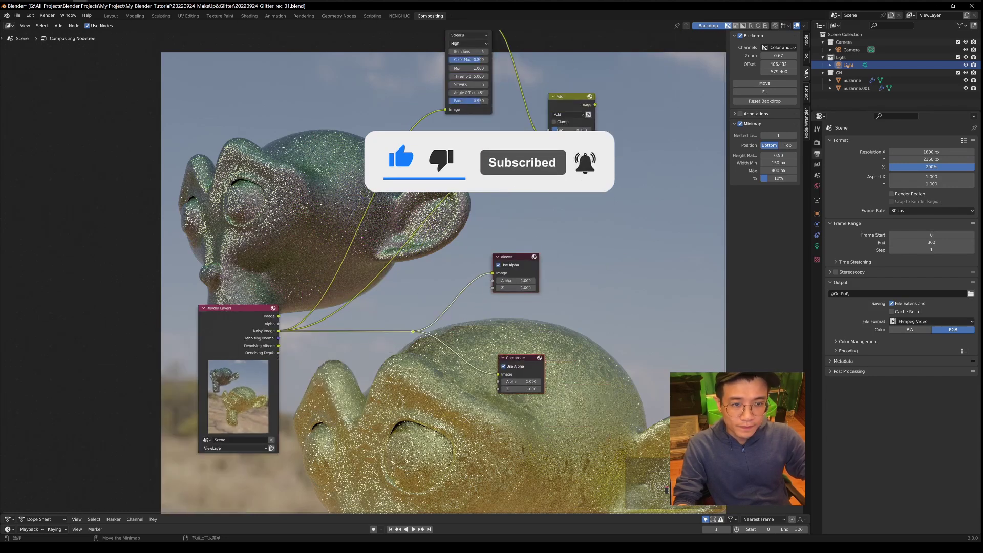
Step: Add a Glare node between the Render Layers' Noisy Image output and the Viewer and Composite nodes
key(shift+a)
click(265, 220)
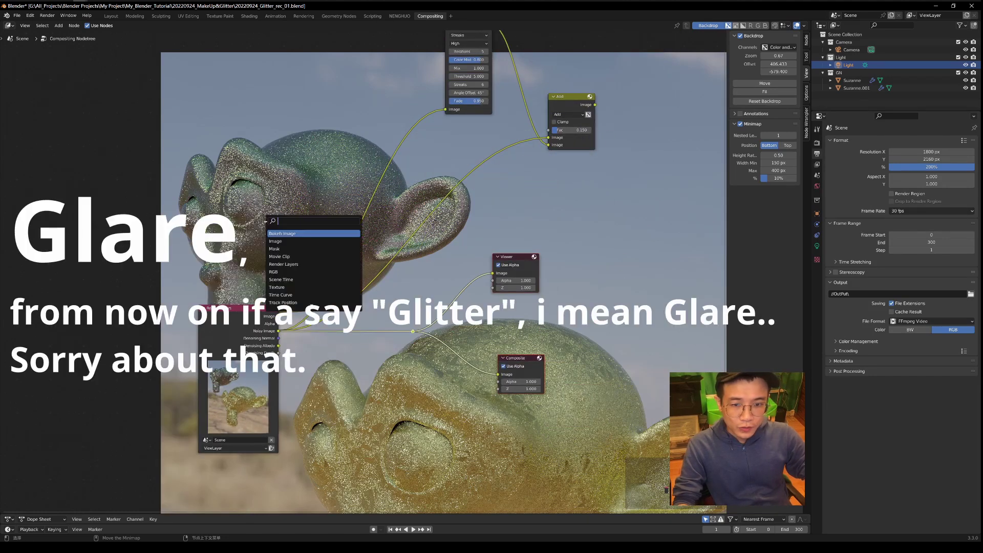
text(g)
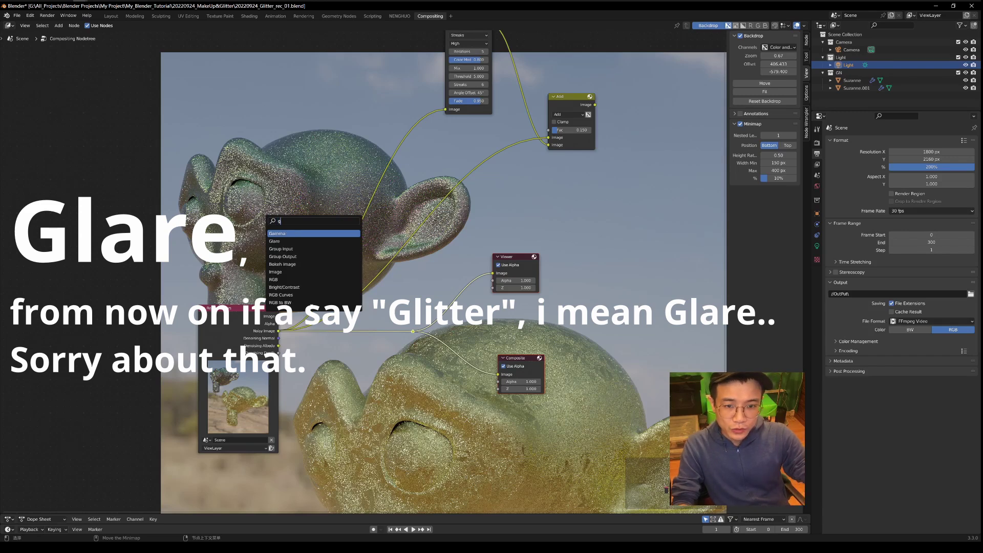
click(275, 241)
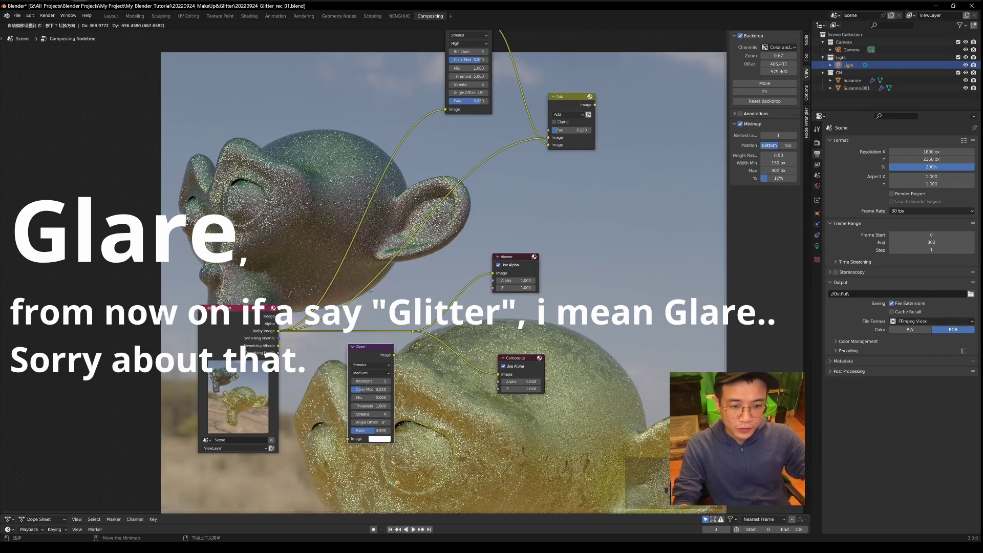
click(373, 270)
scroll(450, 267, up, 2)
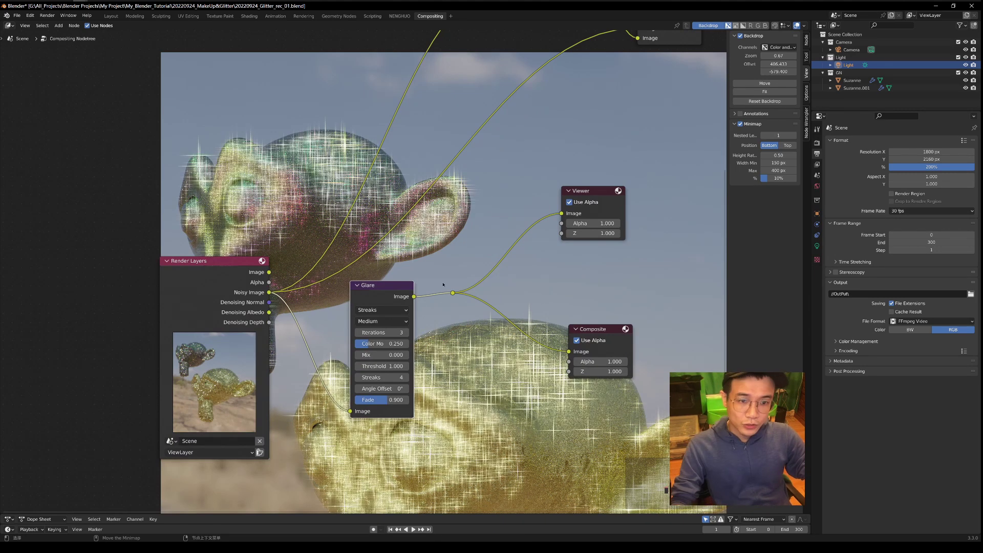
middle_drag(394, 224, 345, 280)
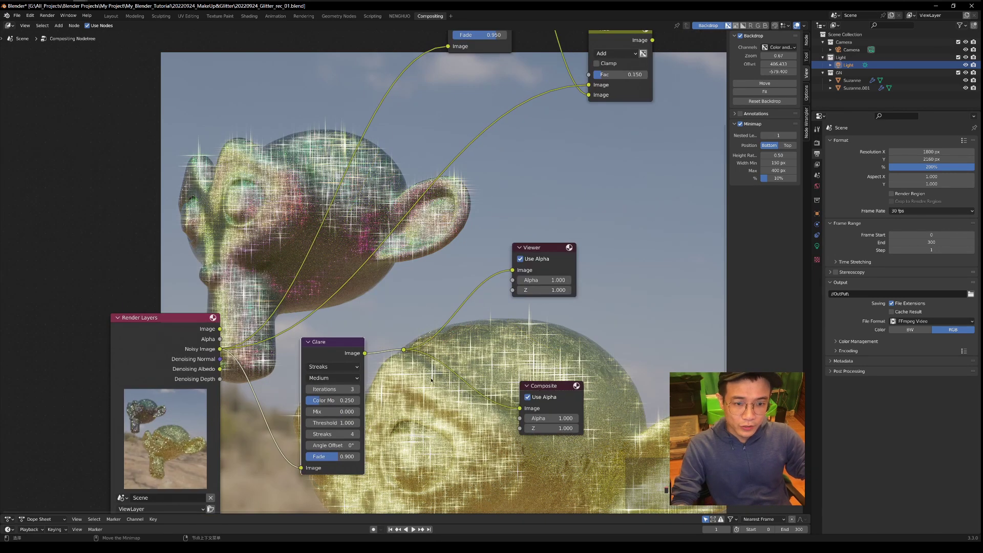
Step: Set the Glare node's Streaks to 6 and its Angle Offset to 45°
scroll(177, 209, up, 2)
middle_drag(383, 322, 311, 213)
middle_drag(323, 434, 356, 362)
double_click(355, 361)
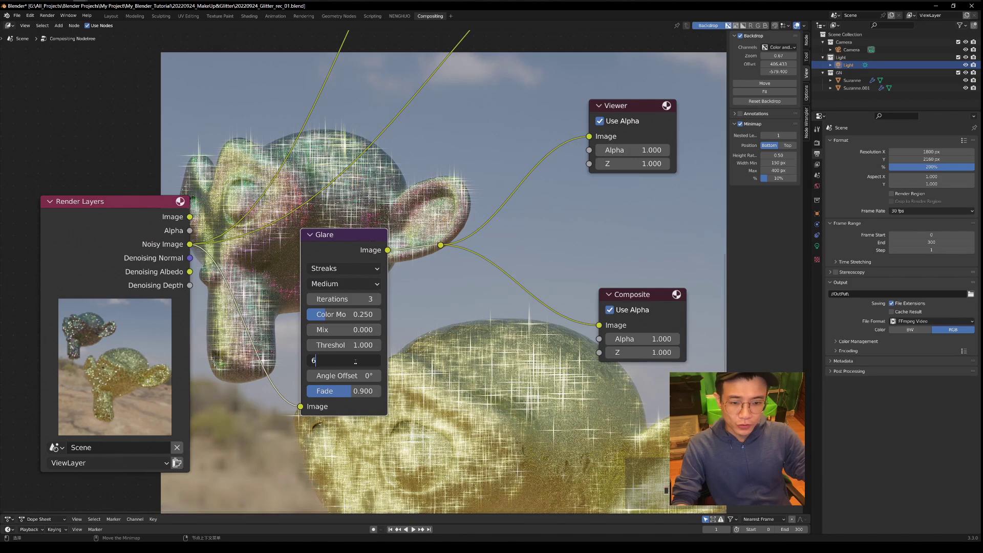
key(Return)
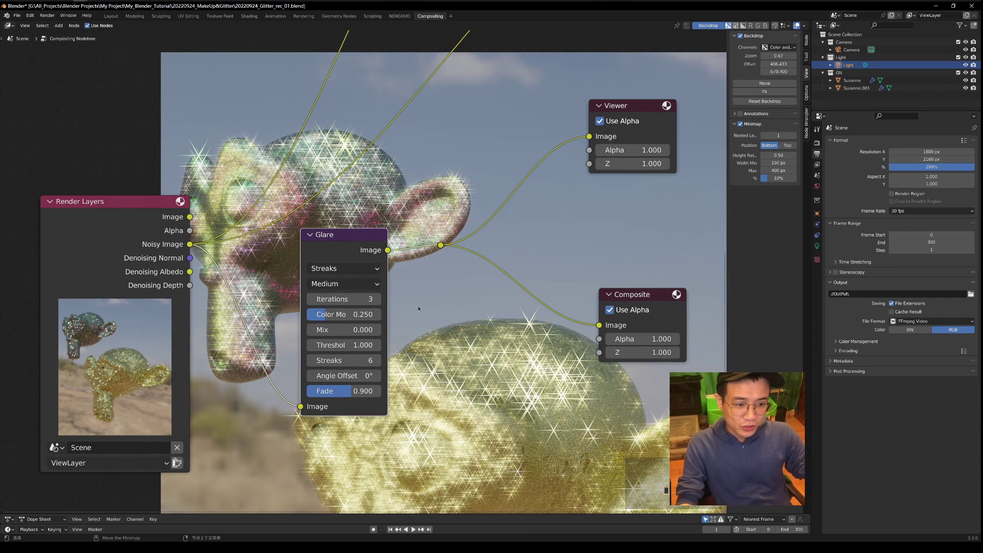
click(353, 375)
text(45)
key(Return)
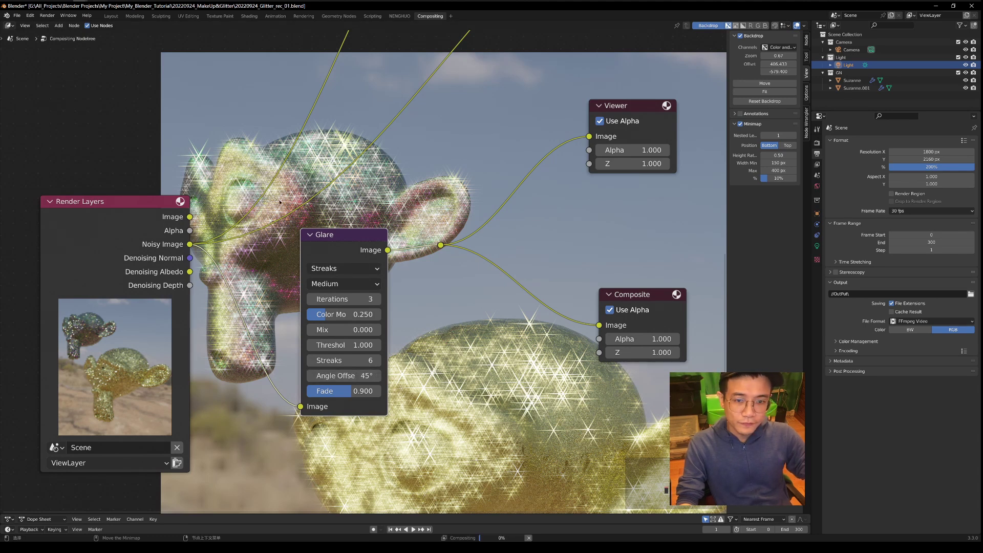
Step: Set the Glare node's quality to High and its Iterations to 5
middle_drag(509, 340, 487, 354)
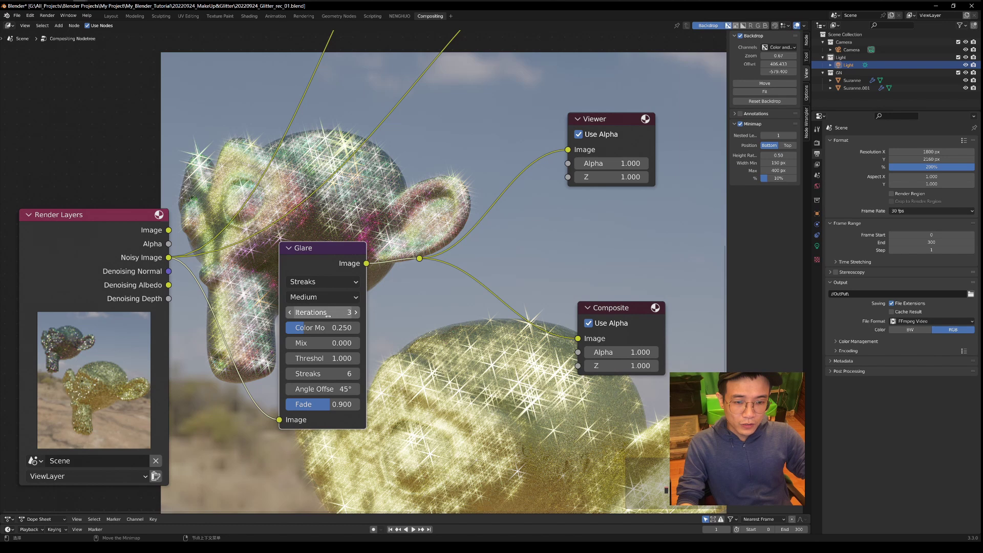
click(322, 297)
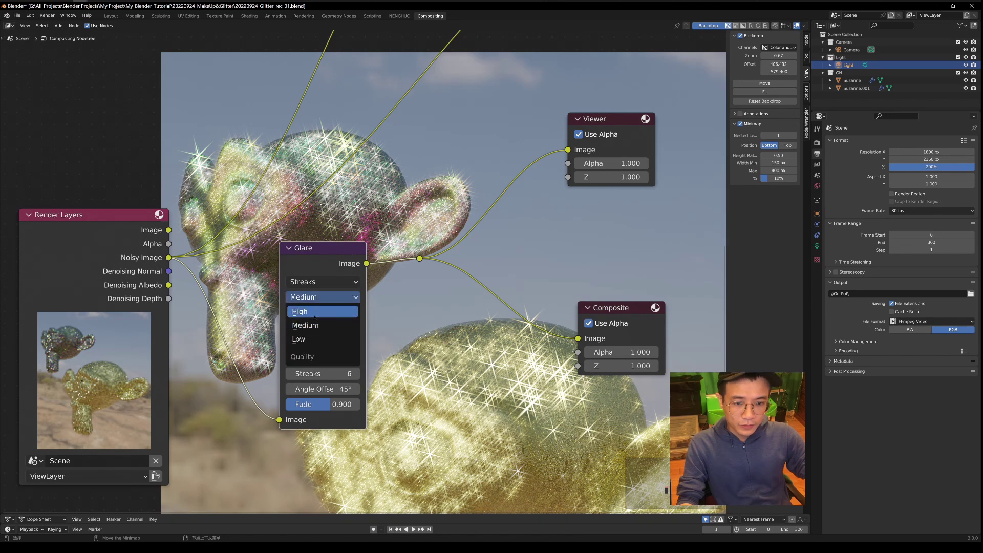
click(320, 308)
click(329, 313)
drag(316, 311, 193, 304)
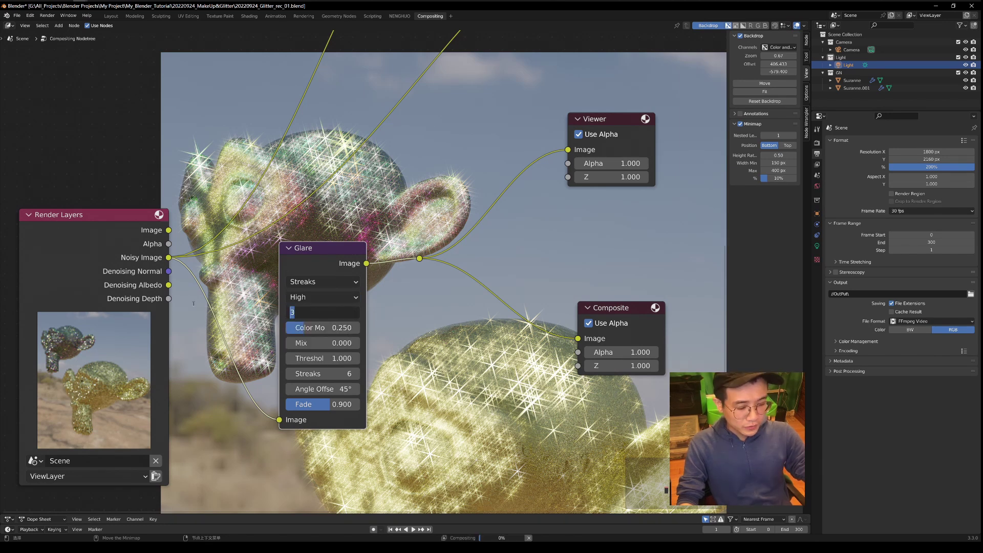
key(Return)
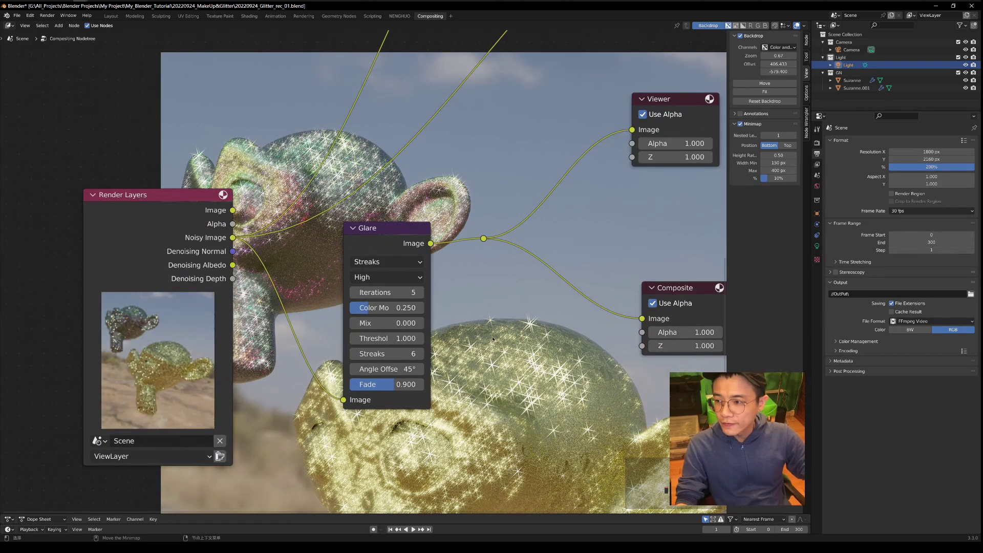
Step: Raise the Glare node's Threshold to 5 and further to 10
middle_drag(493, 339, 429, 449)
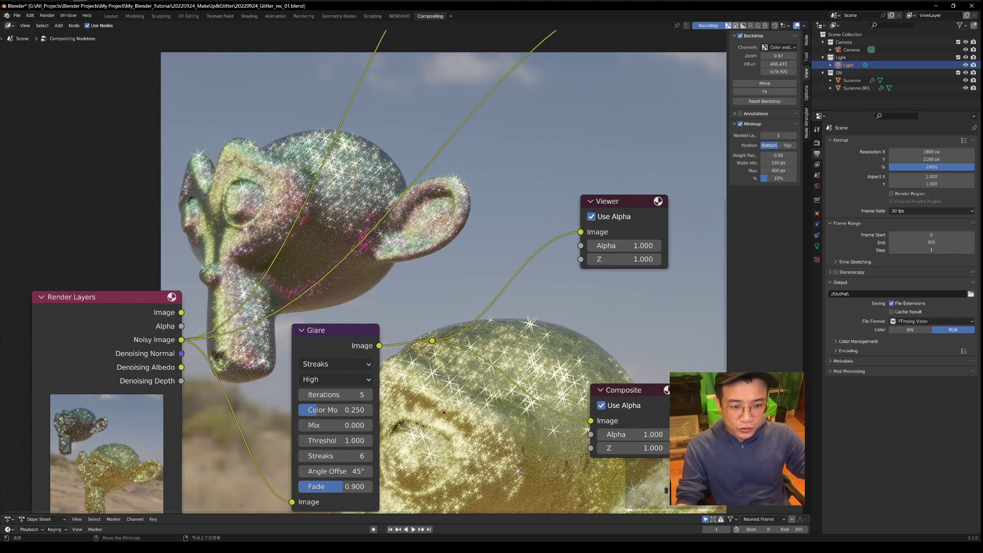
middle_drag(417, 418, 414, 386)
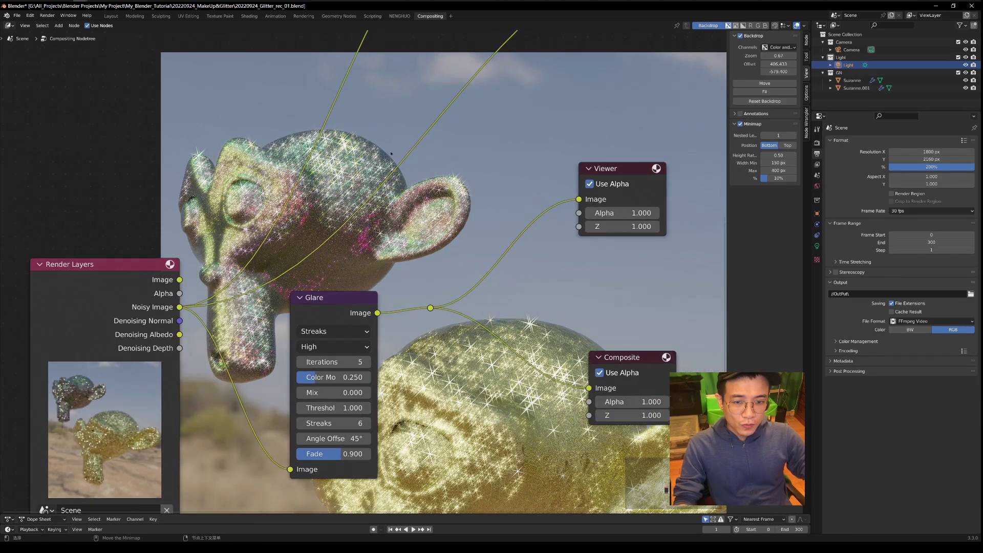
middle_drag(376, 463, 374, 456)
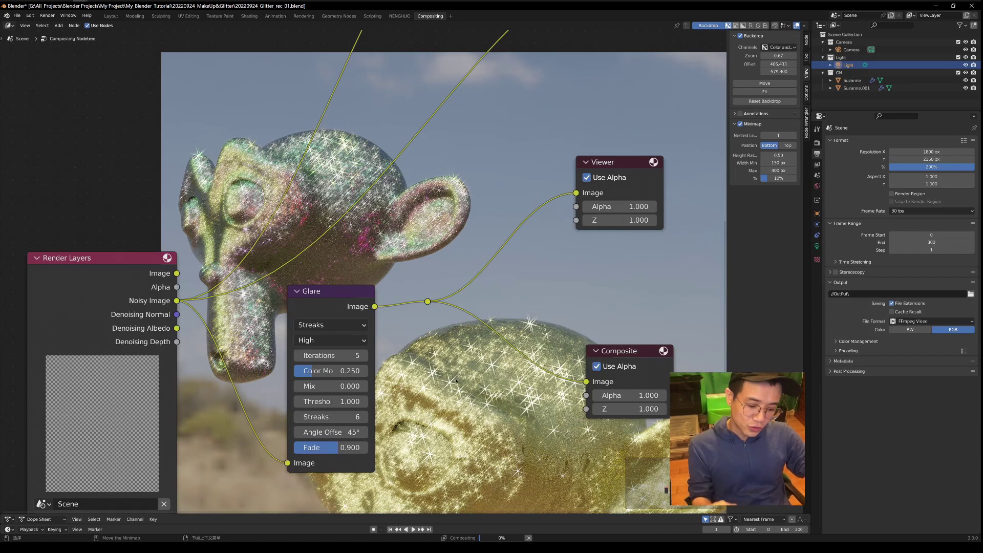
scroll(430, 209, down, 1)
middle_drag(430, 209, 458, 217)
scroll(528, 370, up, 5)
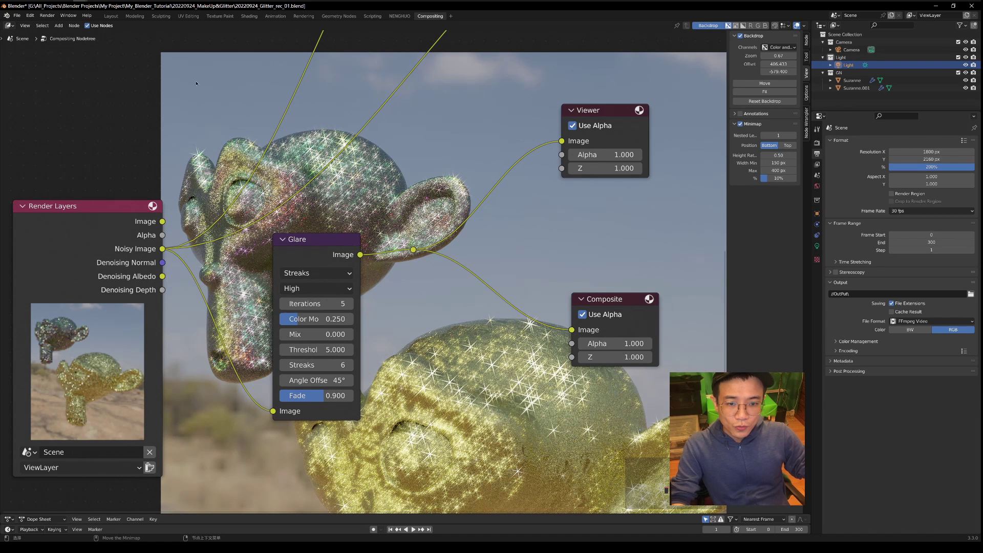
middle_drag(411, 319, 442, 376)
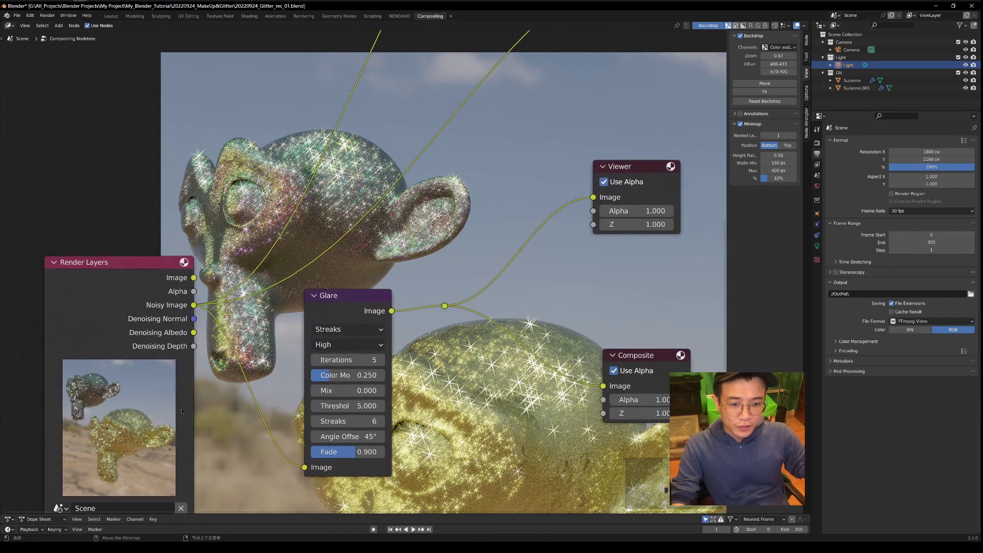
click(376, 406)
key(Return)
Step: Set the Glare node's Fade to 0.95 and check the longer streaks on the monkey heads
scroll(398, 303, up, 2)
middle_drag(467, 392, 519, 188)
middle_drag(452, 313, 356, 348)
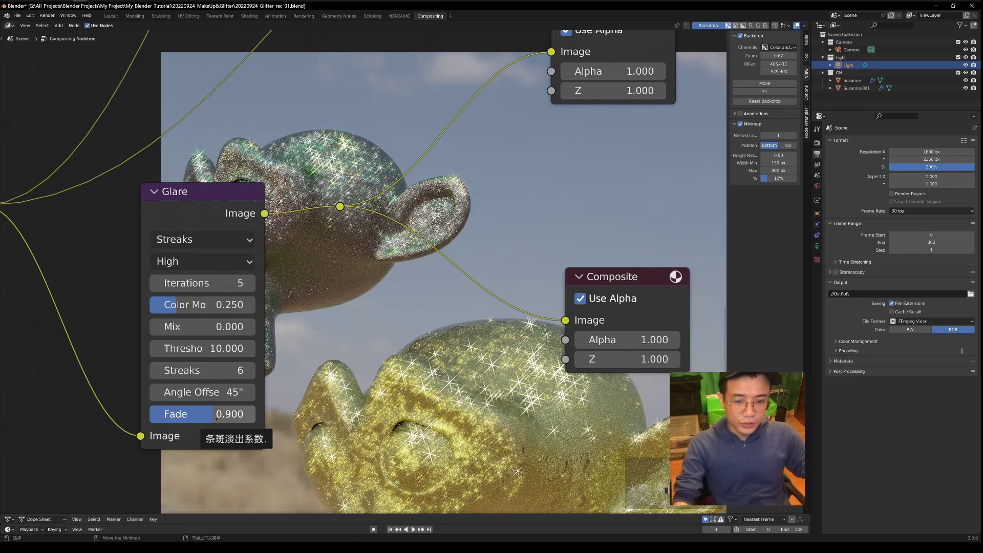
drag(215, 418, 219, 418)
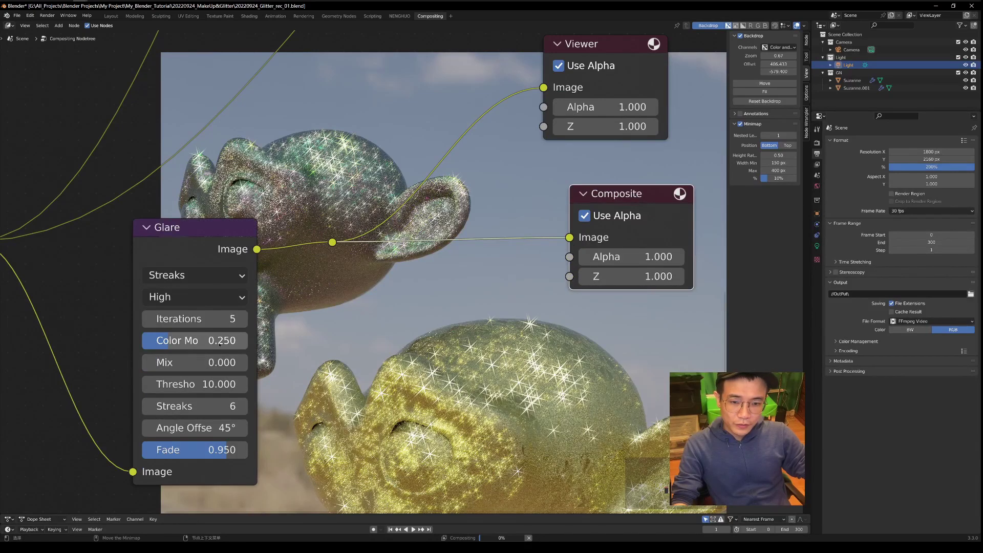
middle_drag(178, 347, 126, 320)
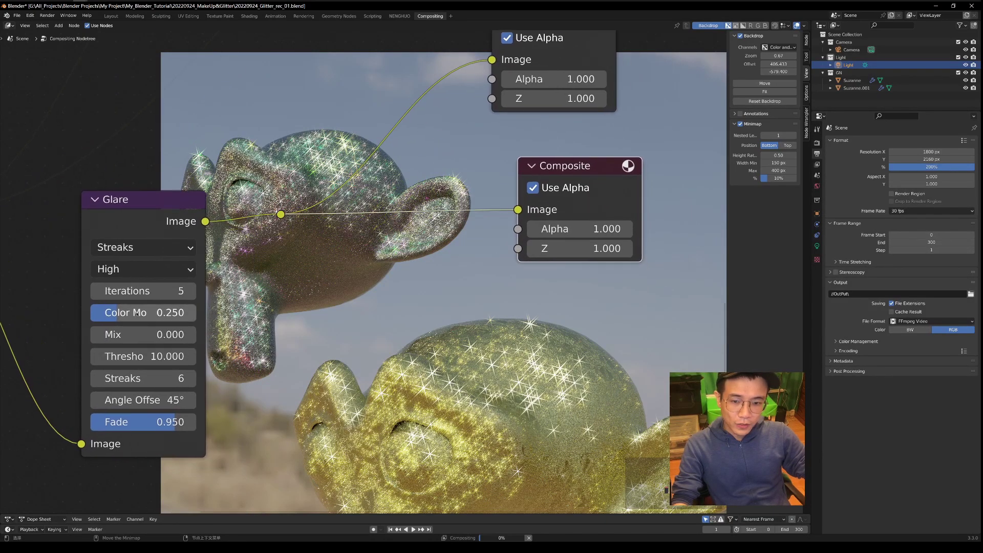
click(426, 336)
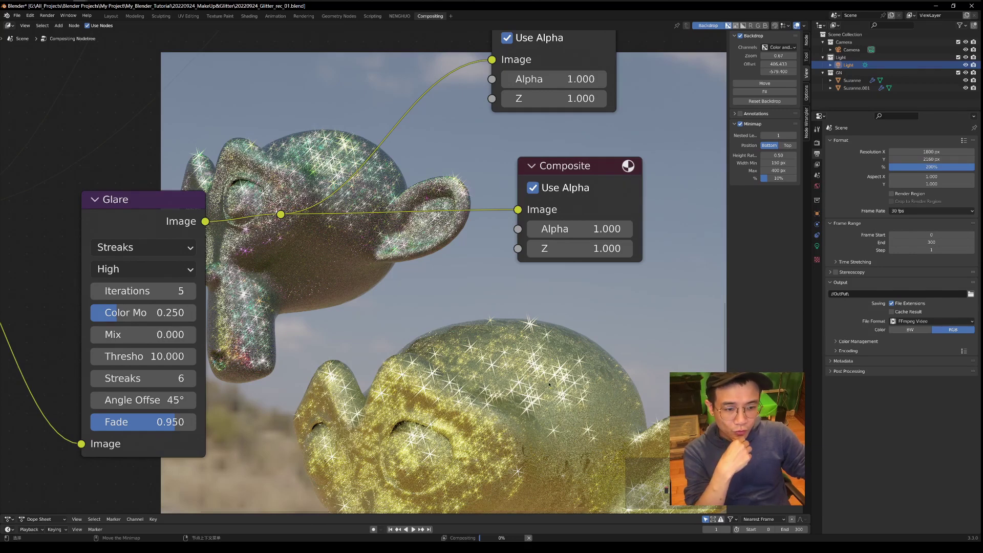
middle_drag(237, 166, 248, 262)
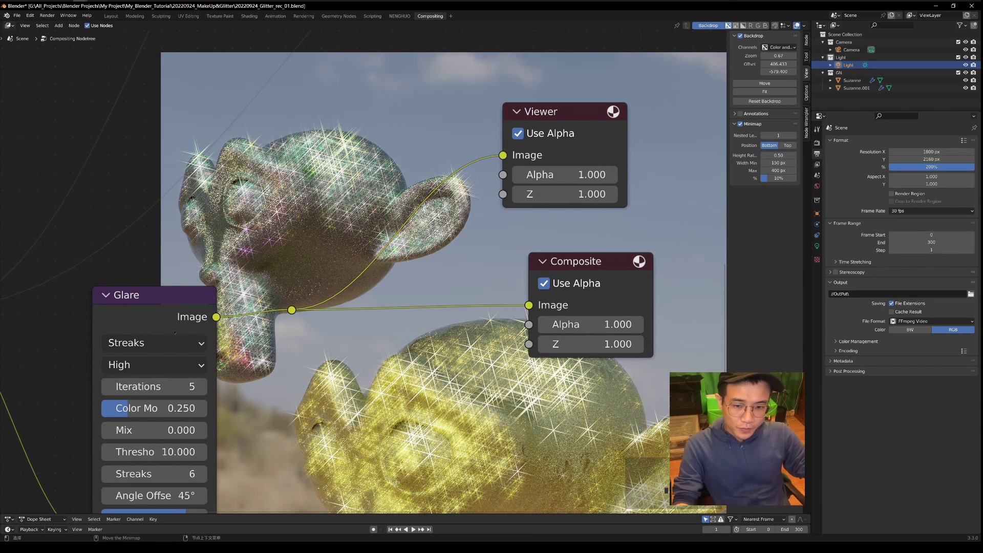
middle_drag(198, 425, 254, 370)
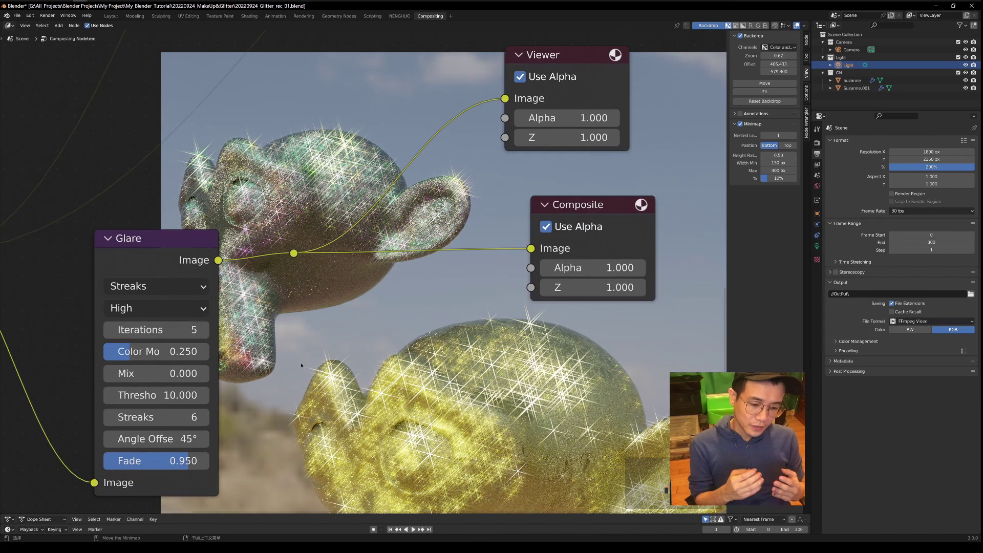
Step: Increase the Glare node's Color Modulation to 0.867
middle_drag(133, 358, 113, 379)
drag(114, 378, 178, 379)
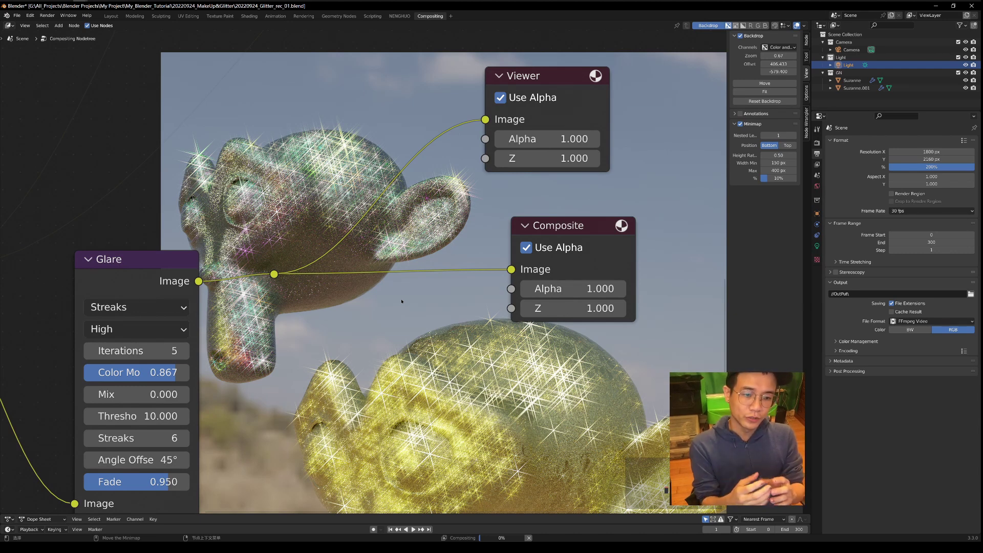
middle_drag(401, 301, 430, 333)
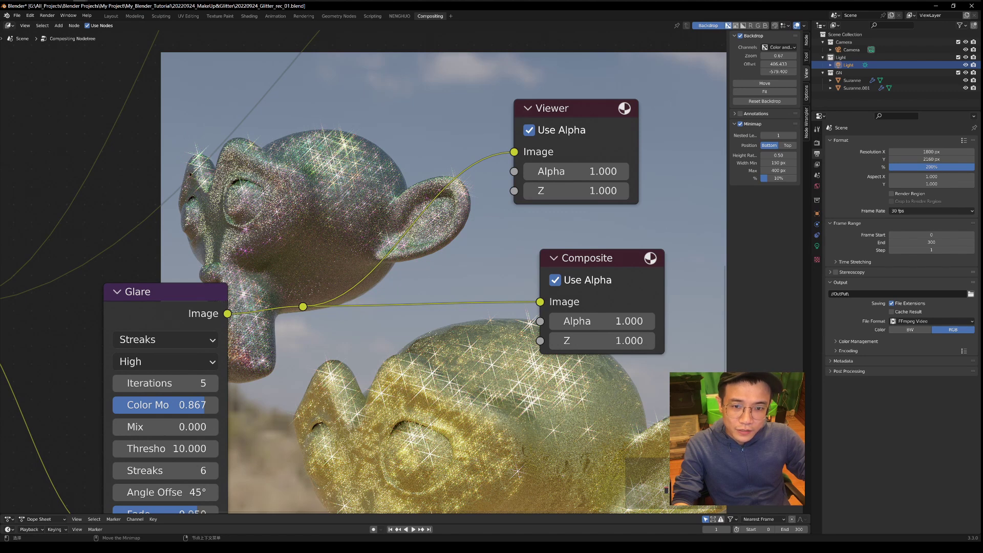
middle_drag(410, 321, 410, 227)
drag(187, 204, 138, 177)
middle_drag(305, 234, 356, 317)
scroll(312, 253, down, 3)
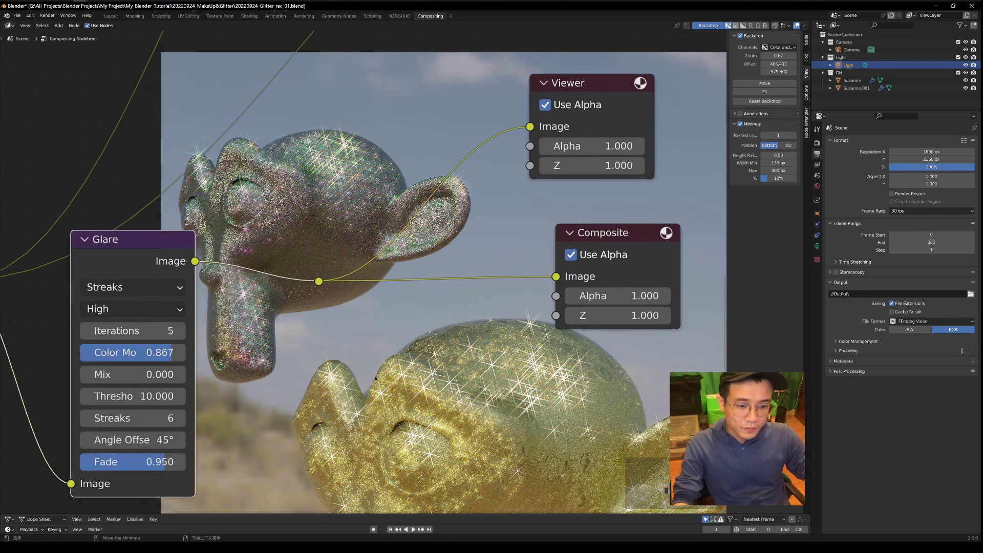
scroll(325, 204, down, 1)
scroll(325, 204, up, 4)
key(ctrl+z)
middle_drag(183, 209, 294, 321)
key(ctrl+z)
key(ctrl+z)
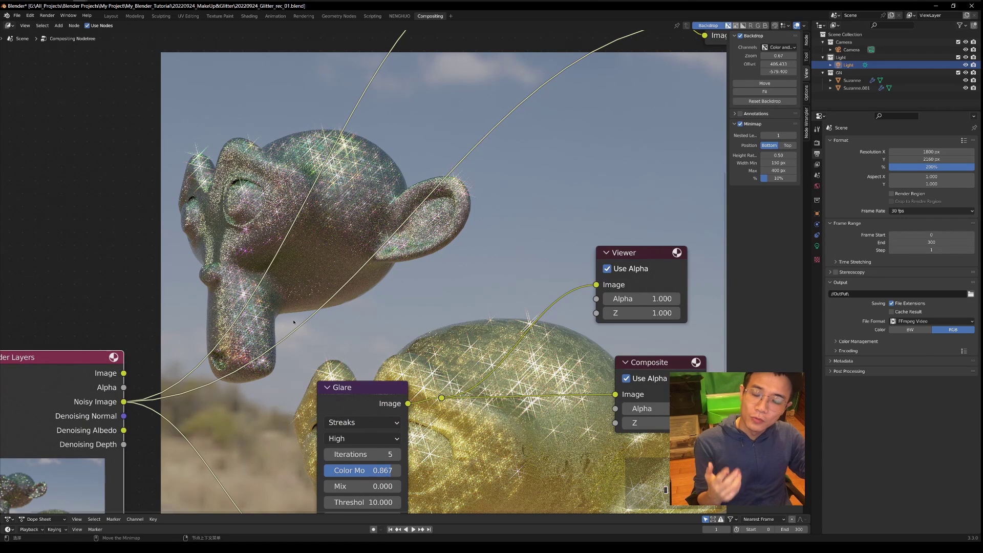
Step: Set the Glare node's Mix to 1 so it outputs only the glare
middle_drag(419, 492, 304, 391)
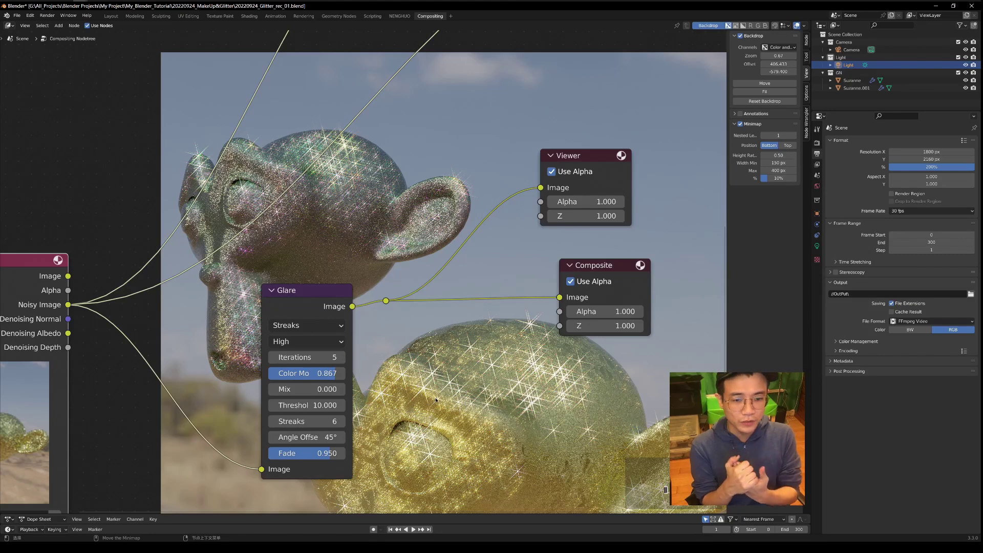
click(306, 388)
text(1)
key(Return)
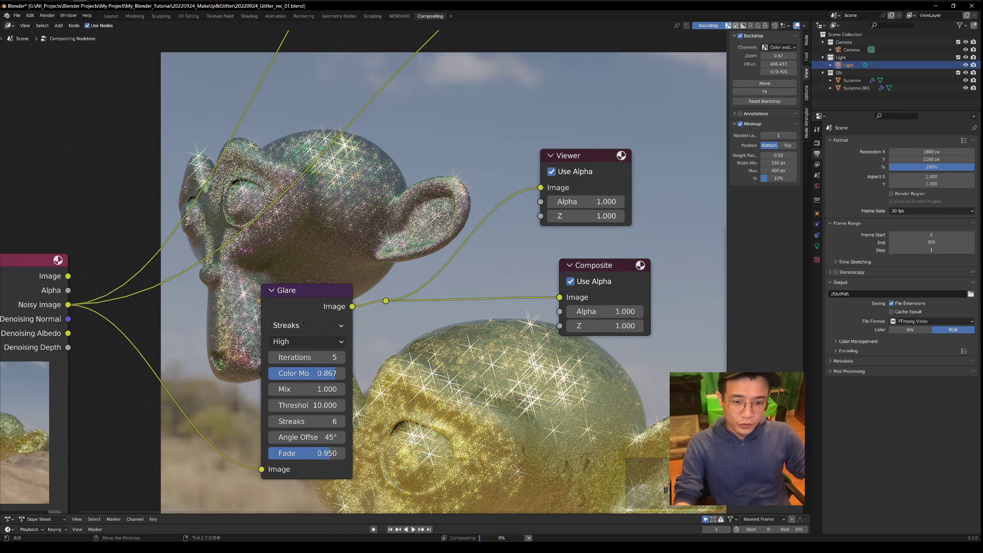
Step: Duplicate the existing Add mix node, place the copy below the Glare node, and link Noisy Image to its first Image input
drag(309, 291, 308, 279)
middle_drag(515, 71, 378, 263)
click(537, 54)
key(shift+d)
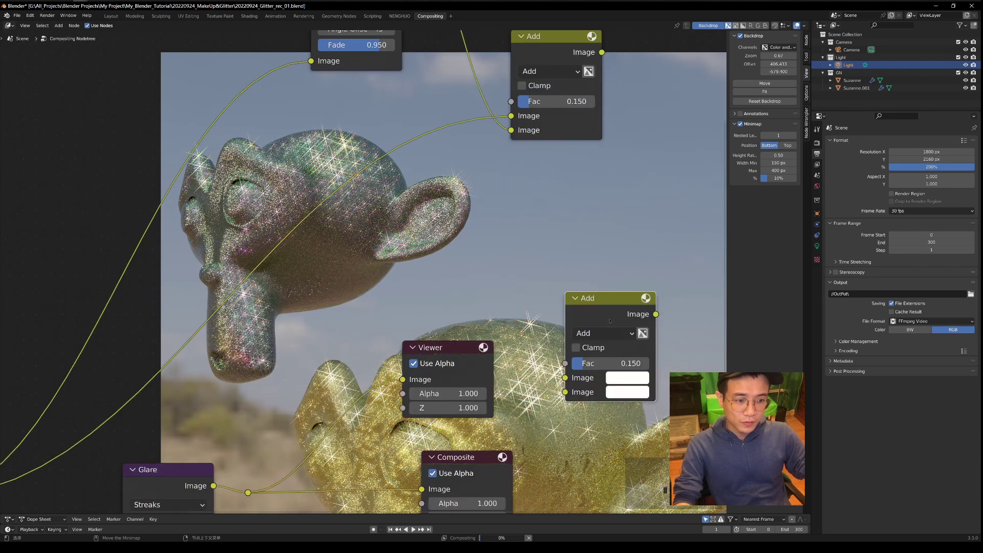
click(583, 346)
middle_drag(577, 348, 590, 231)
drag(614, 183, 334, 446)
middle_drag(334, 447, 380, 332)
middle_drag(522, 273, 450, 326)
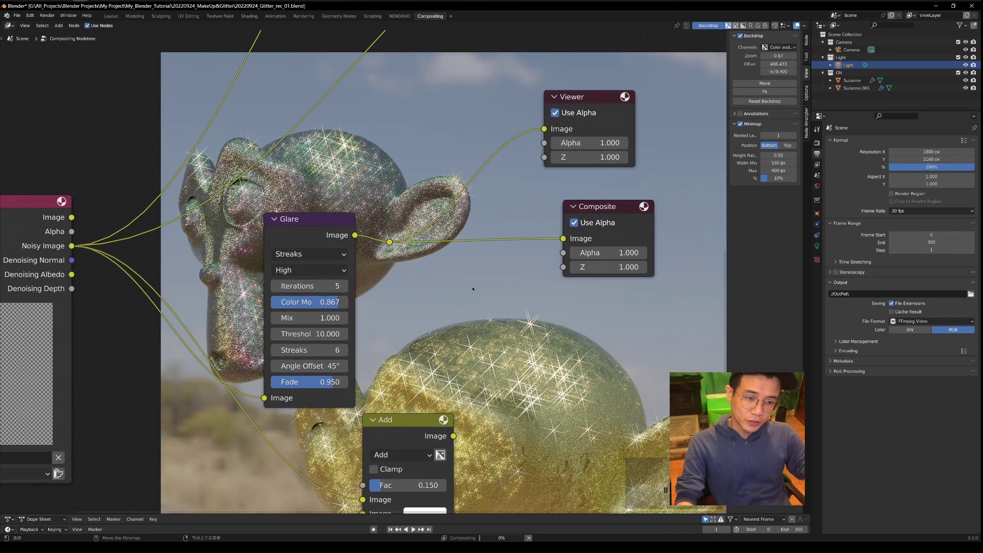
Step: Add a new color Mix node and switch its blend mode to Add
middle_drag(394, 340, 338, 362)
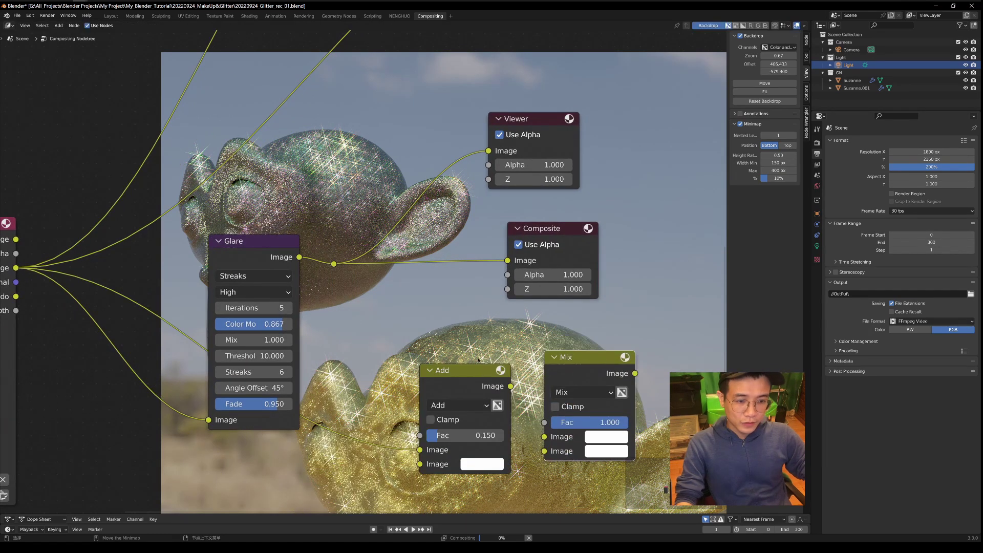
key(shift+a)
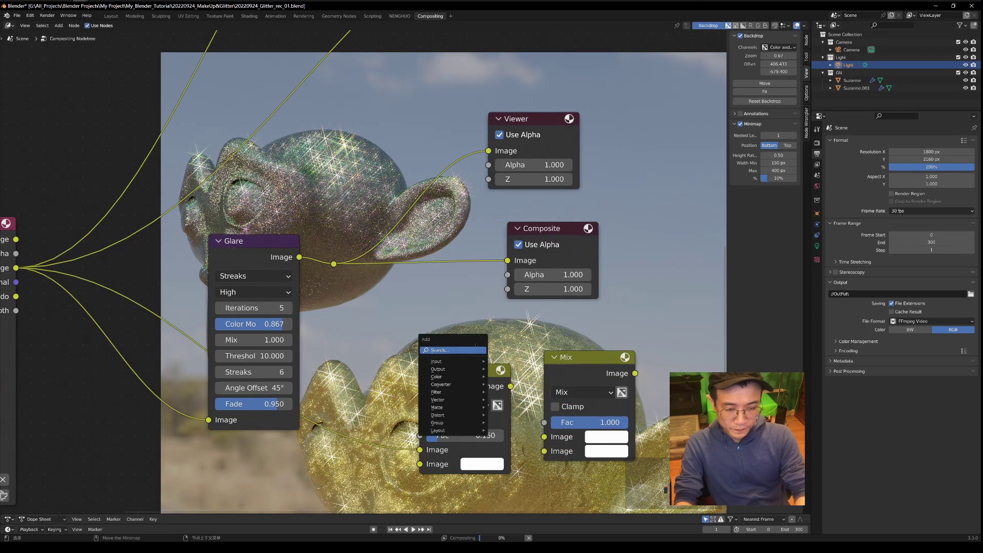
key(c)
key(m)
click(647, 251)
click(683, 292)
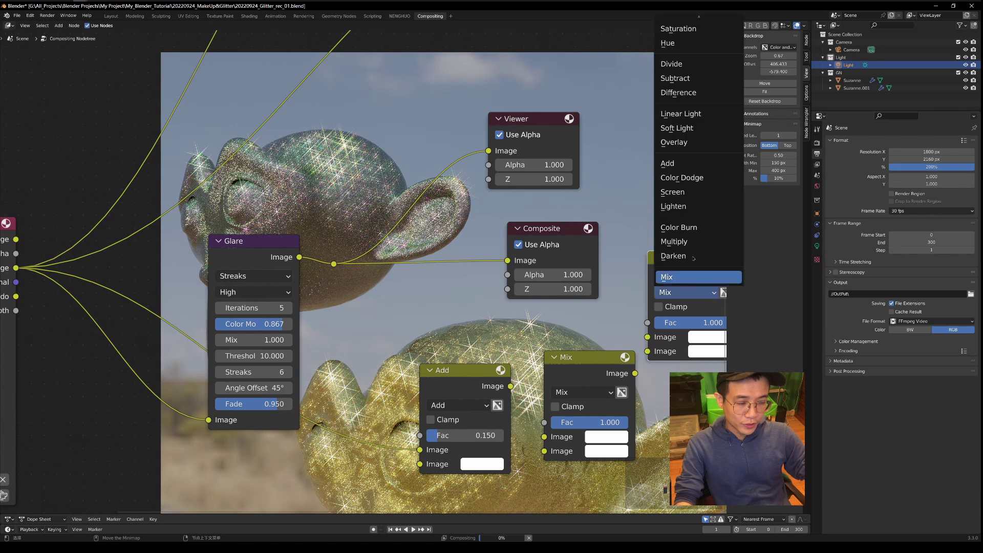
click(680, 163)
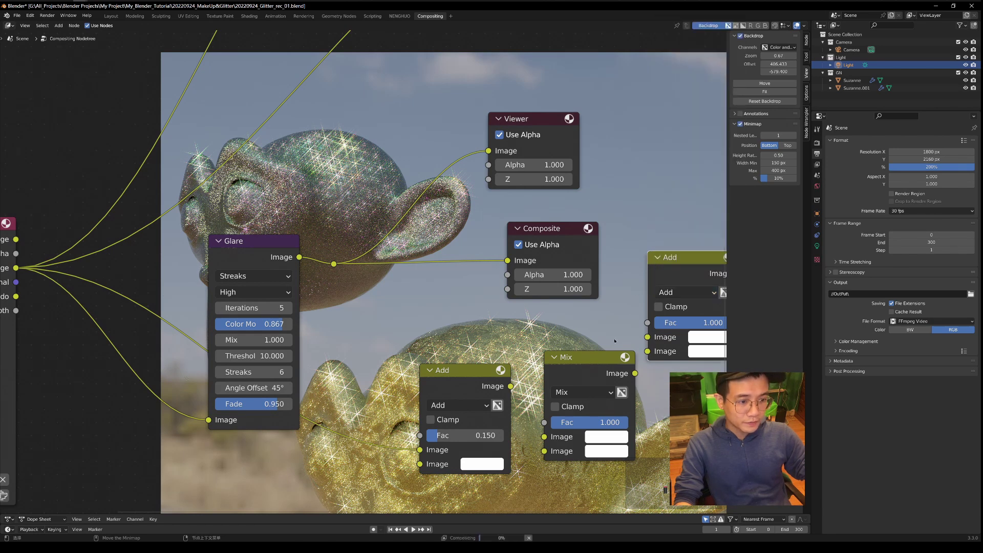
Step: Link the Glare output to the Add node's second Image input and feed the Add result to the Viewer and Composite nodes
scroll(590, 315, down, 4)
drag(591, 274, 603, 328)
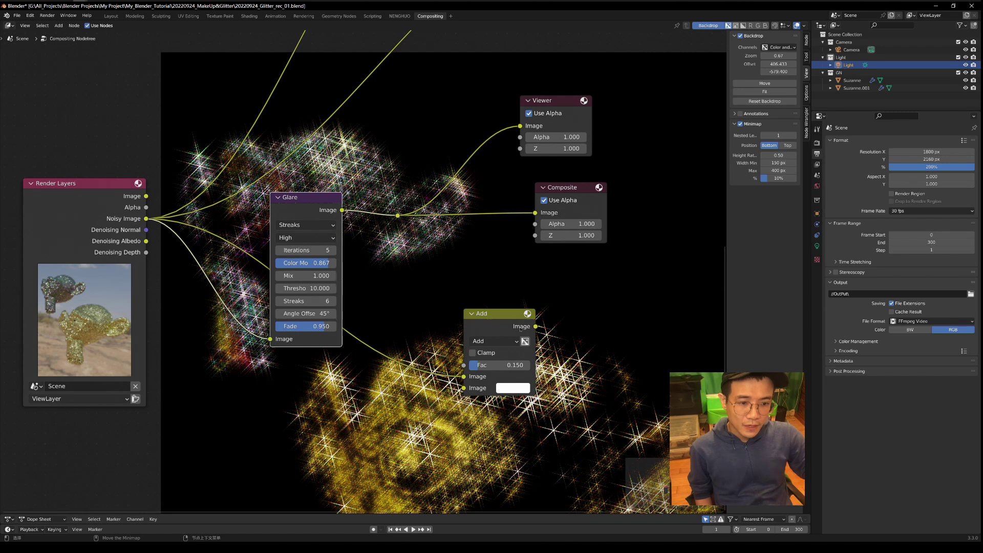
key(ctrl+z)
key(ctrl+z)
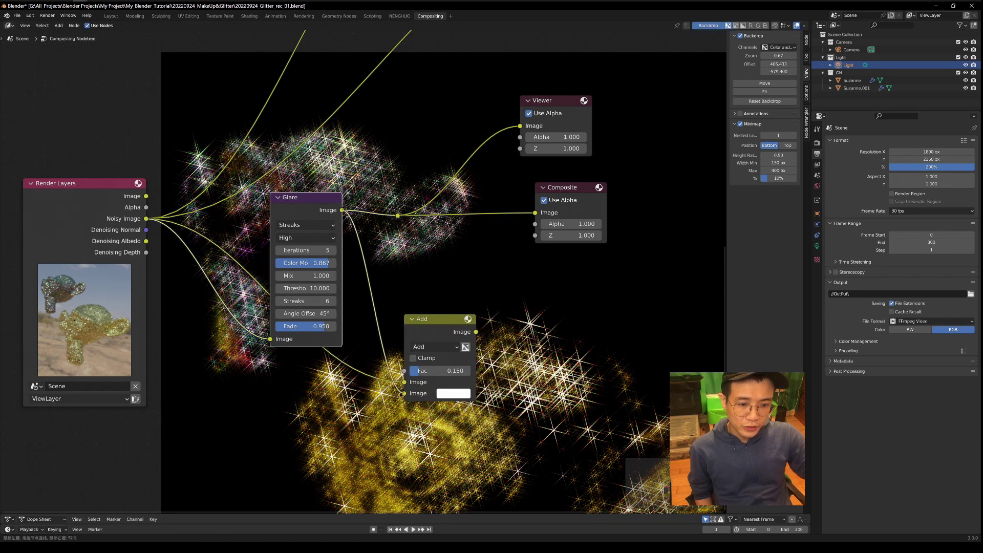
drag(433, 326, 283, 393)
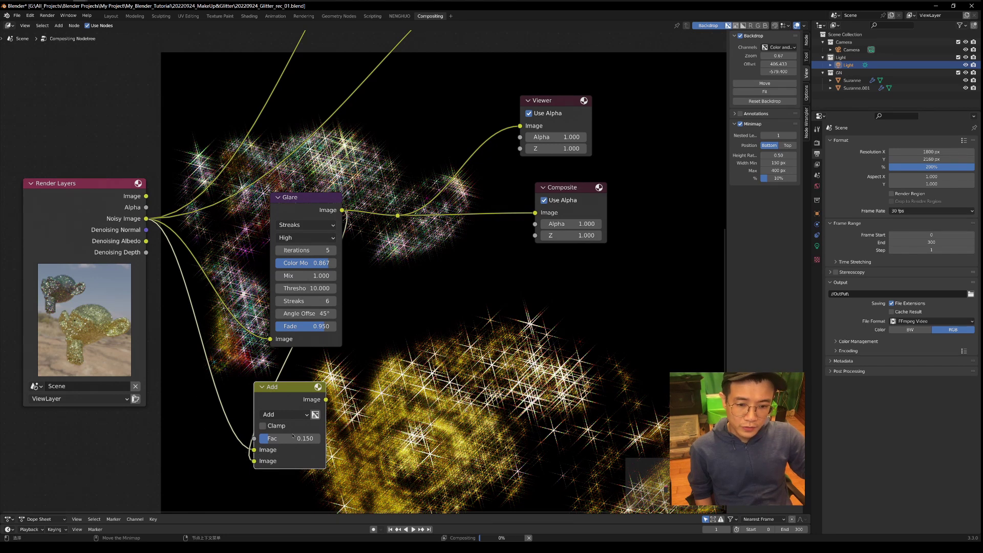
drag(326, 399, 398, 215)
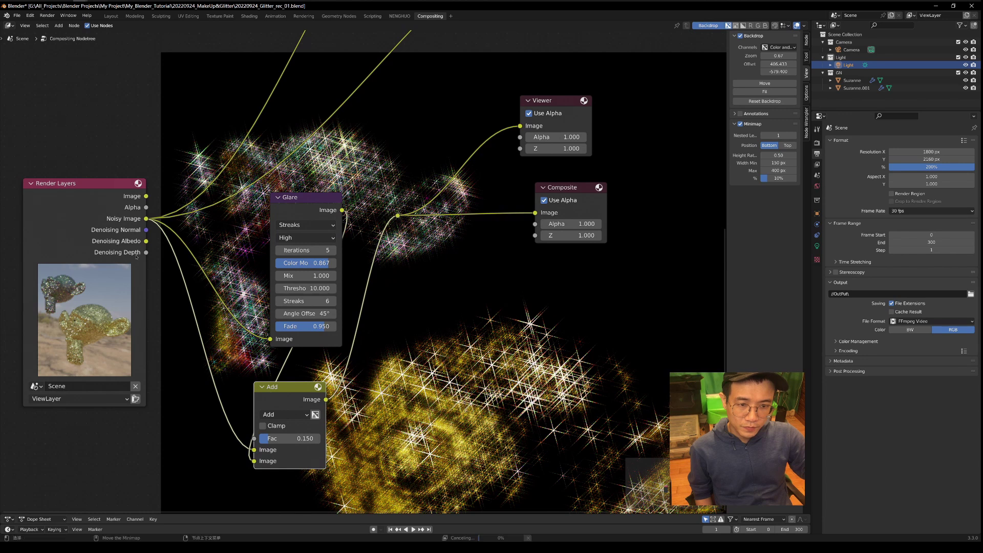
drag(320, 219, 285, 246)
drag(286, 394, 350, 280)
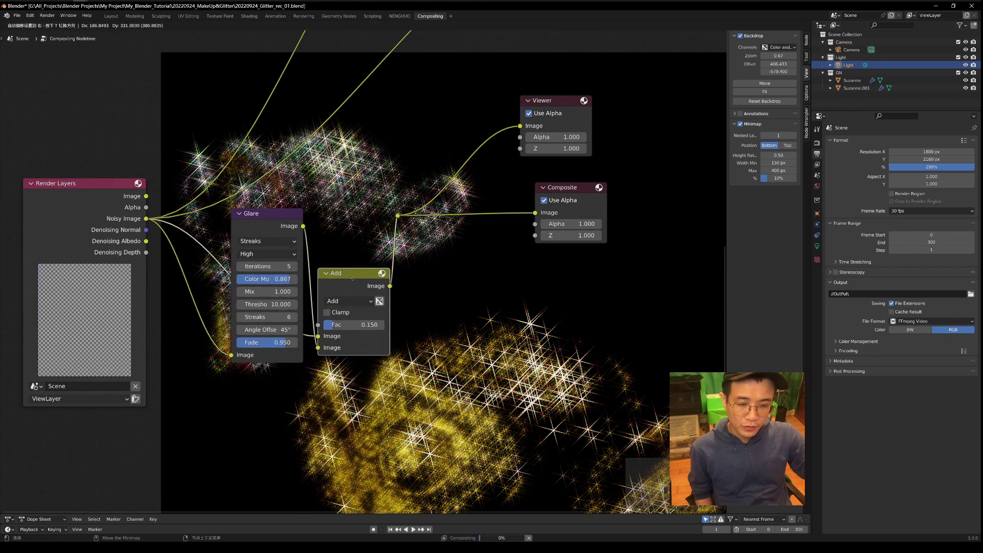
Step: Raise the Add node's Fac to 0.5 and examine the glare blended over the render
drag(346, 324, 367, 325)
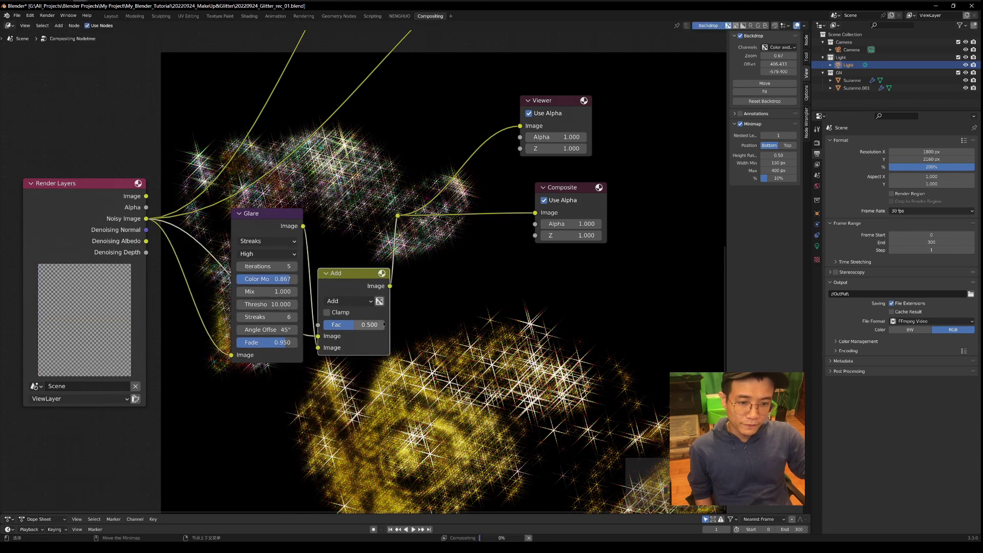
middle_drag(265, 117, 320, 232)
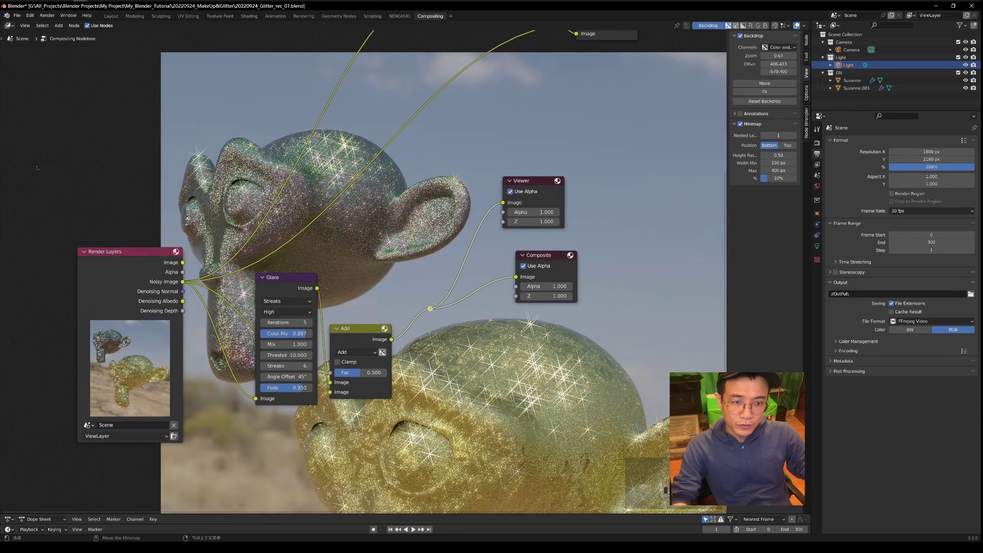
scroll(461, 409, up, 4)
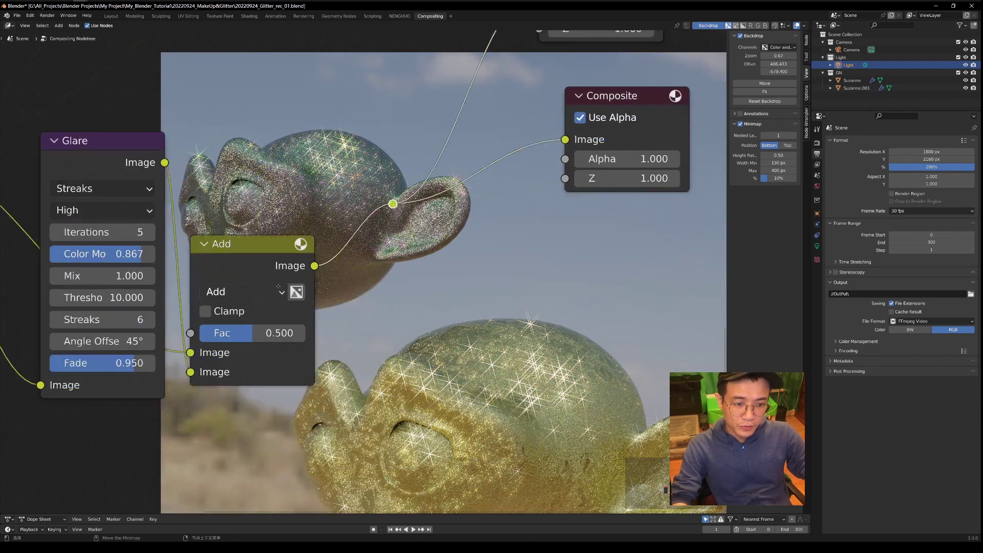
middle_drag(302, 427, 380, 424)
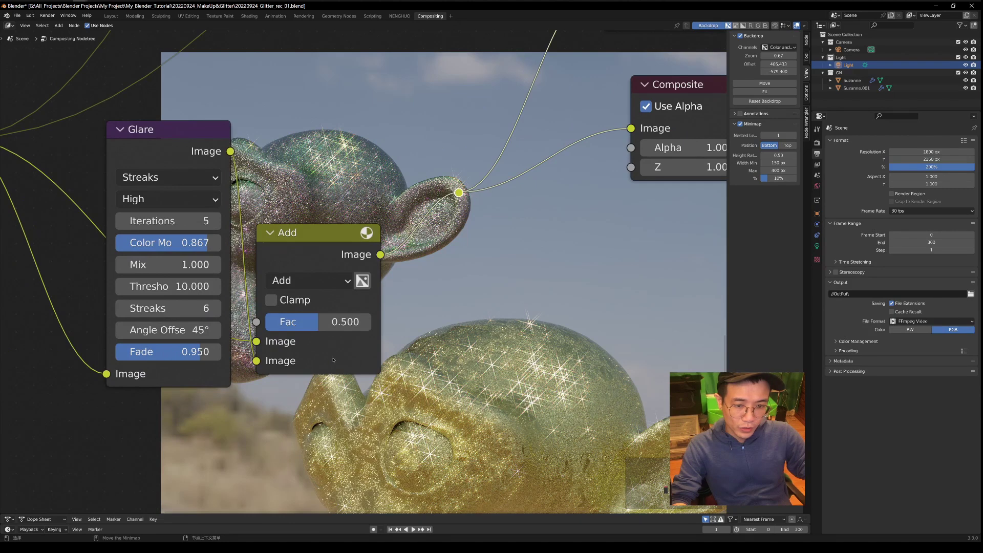
Step: Set the Add node's Fac to 0.15 to soften the glare over the render
click(332, 321)
text(0.)
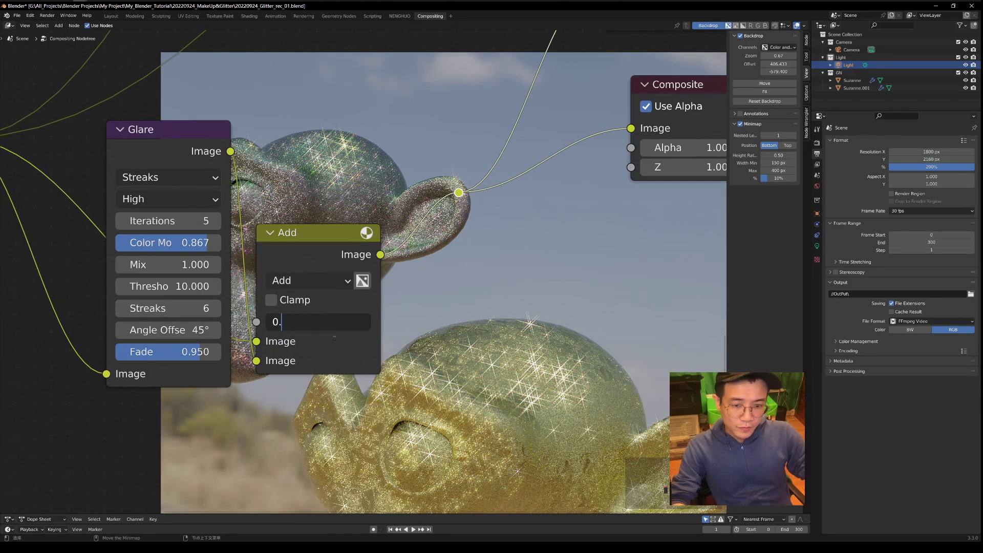
text(15)
key(Return)
scroll(370, 192, down, 2)
middle_drag(370, 191, 421, 283)
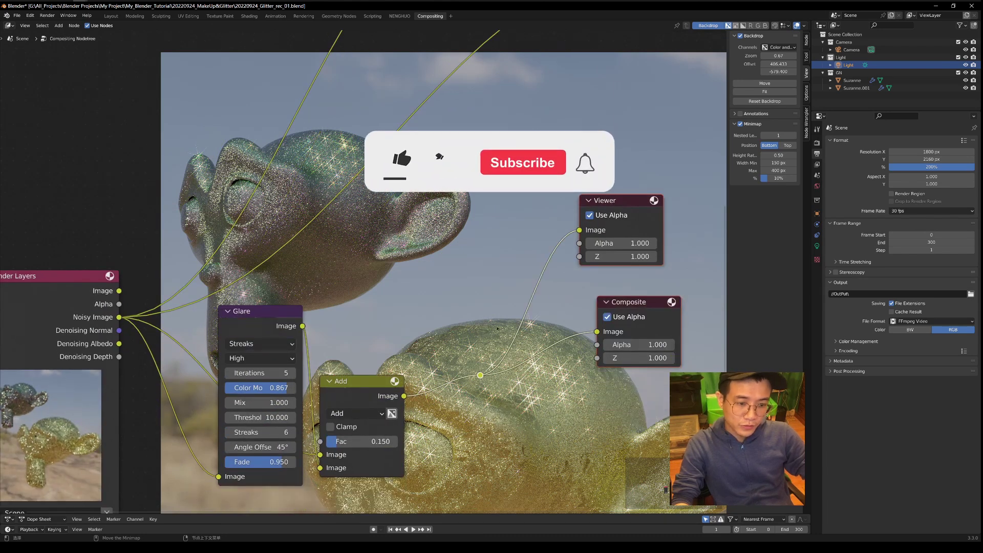
middle_drag(408, 221, 387, 140)
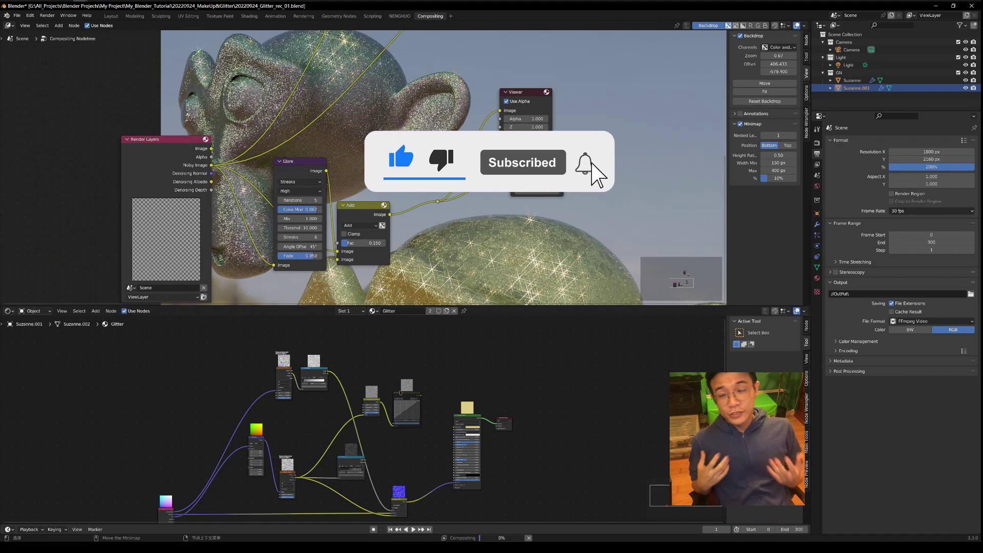